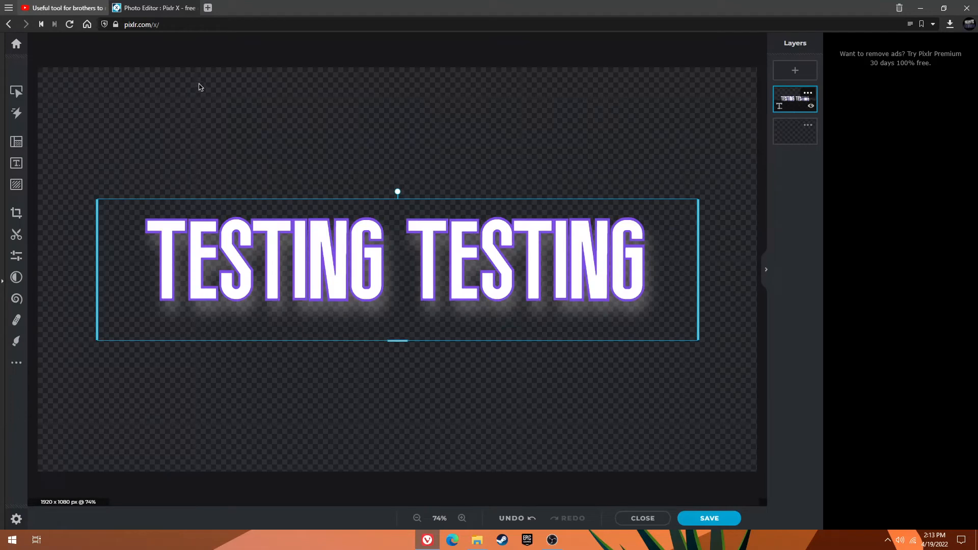
pyautogui.scroll(-2, 306, 168)
pyautogui.scroll(2, 489, 255)
pyautogui.scroll(-2, 515, 326)
# Switch to OBS and look through its general, output, audio and stream settings.
pyautogui.click(552, 539)
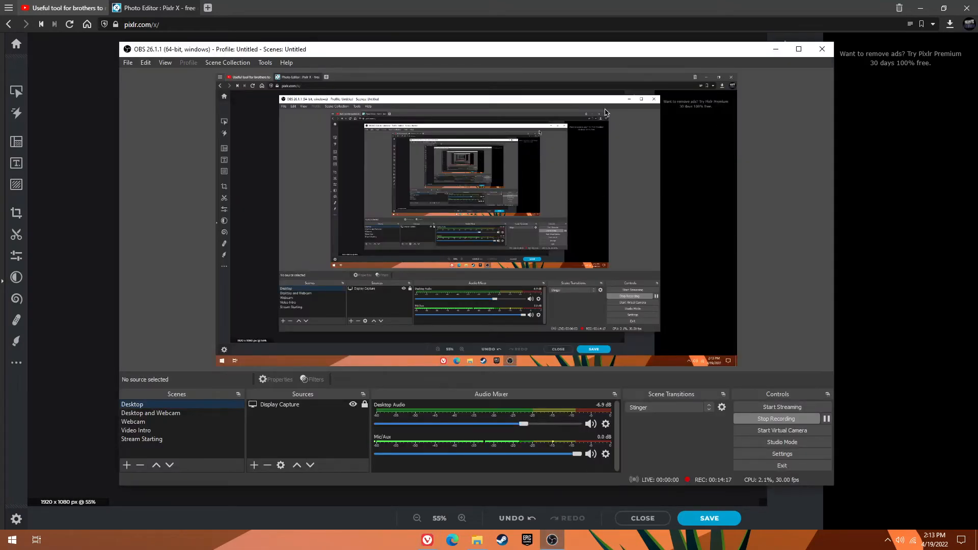
pyautogui.click(782, 454)
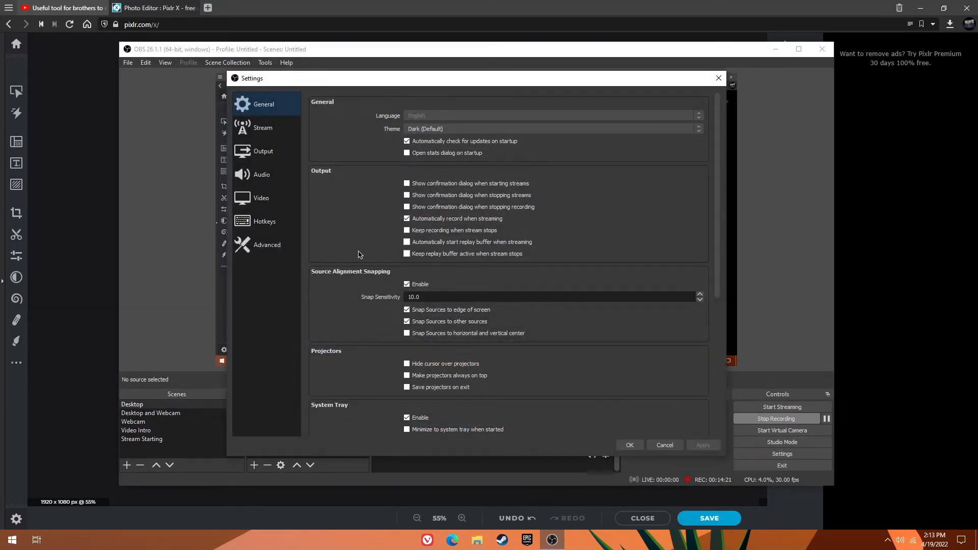
pyautogui.click(265, 153)
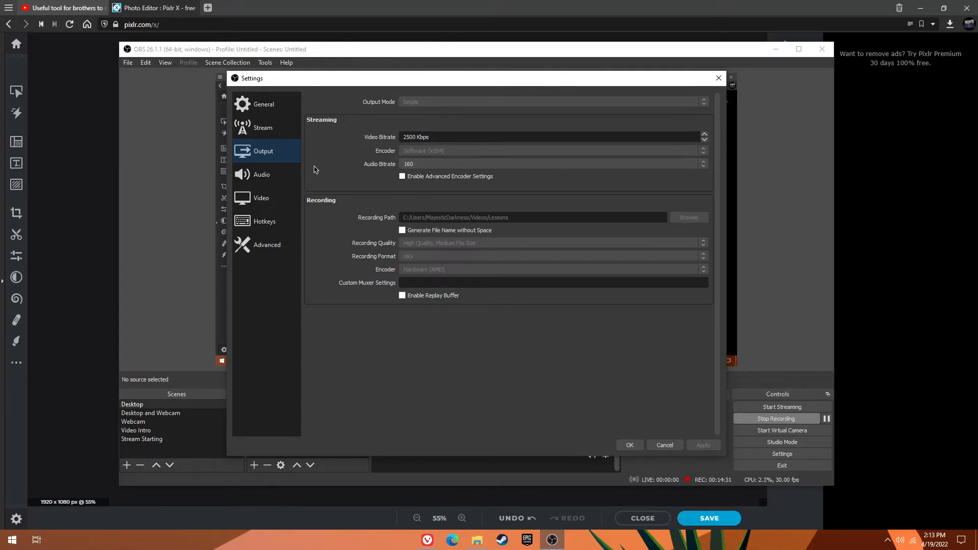
pyautogui.click(262, 166)
pyautogui.click(257, 131)
pyautogui.click(264, 107)
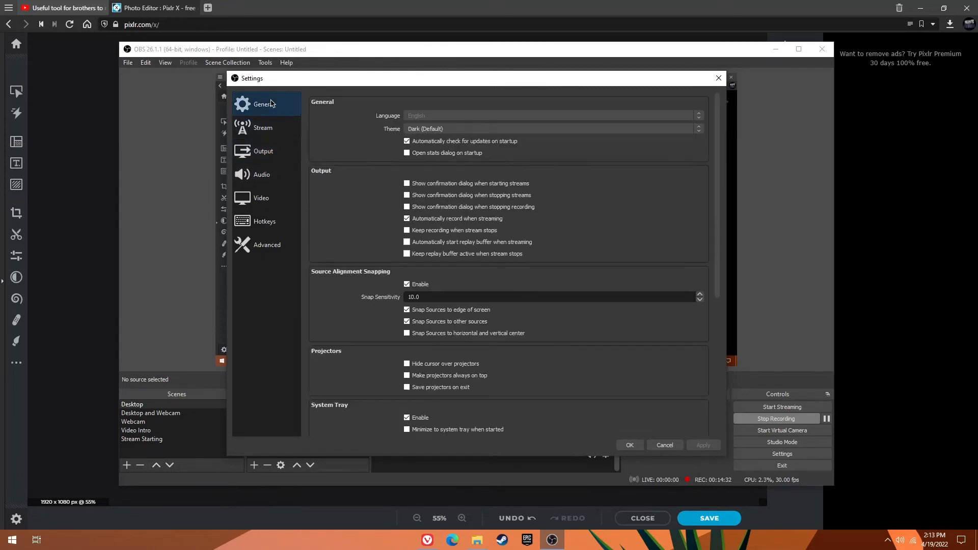
pyautogui.click(266, 125)
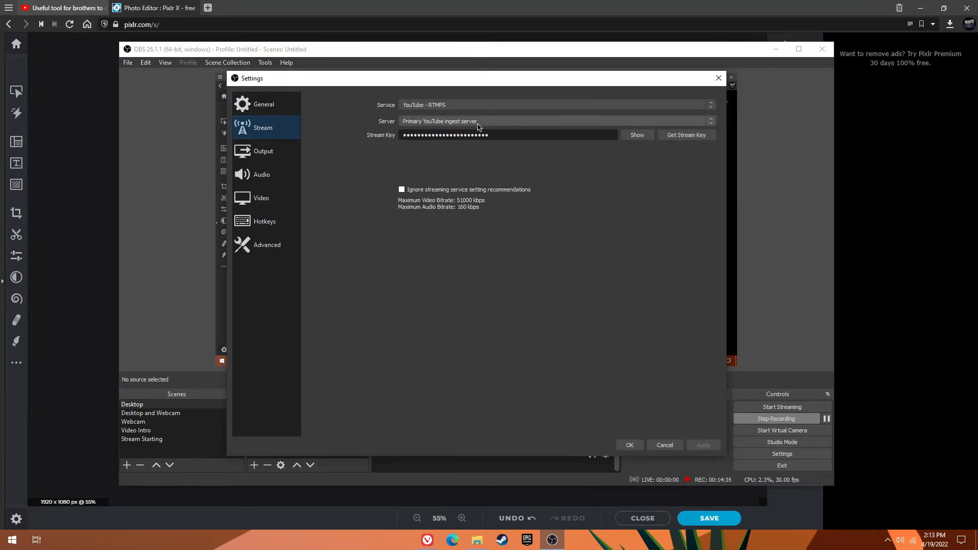
# Examine the streaming service and server choices, selecting YouTube - RTMPS as the service.
pyautogui.moveTo(274, 86); pyautogui.dragTo(294, 136)
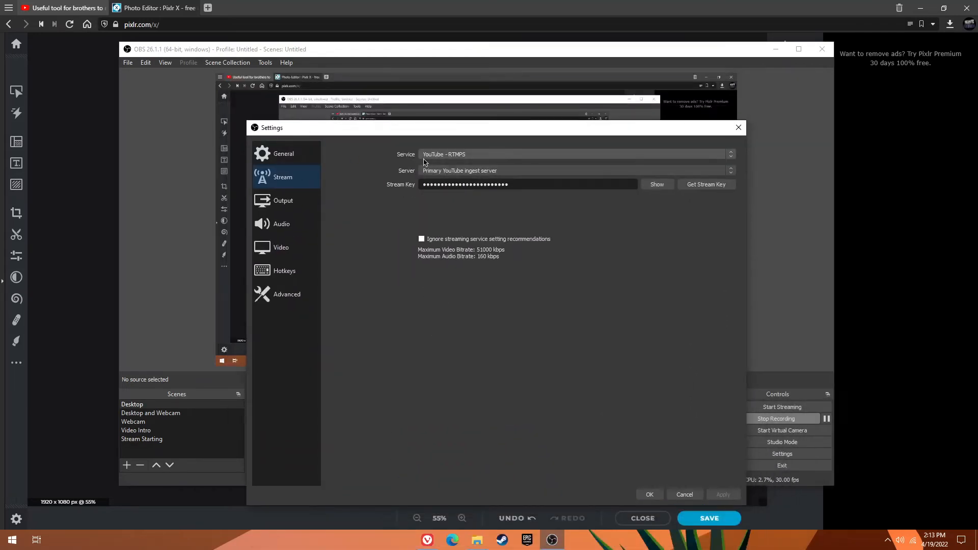
pyautogui.click(483, 155)
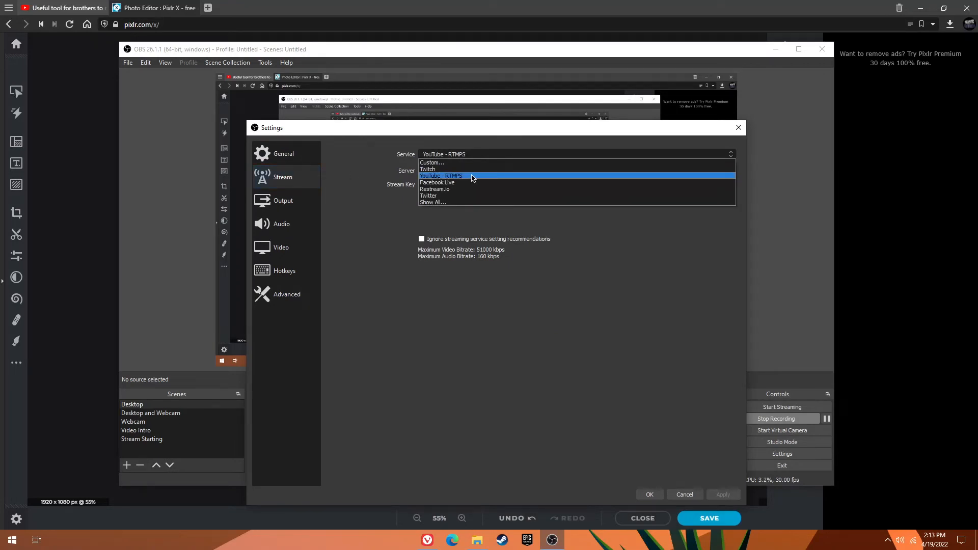
pyautogui.click(473, 176)
pyautogui.click(535, 171)
pyautogui.click(389, 177)
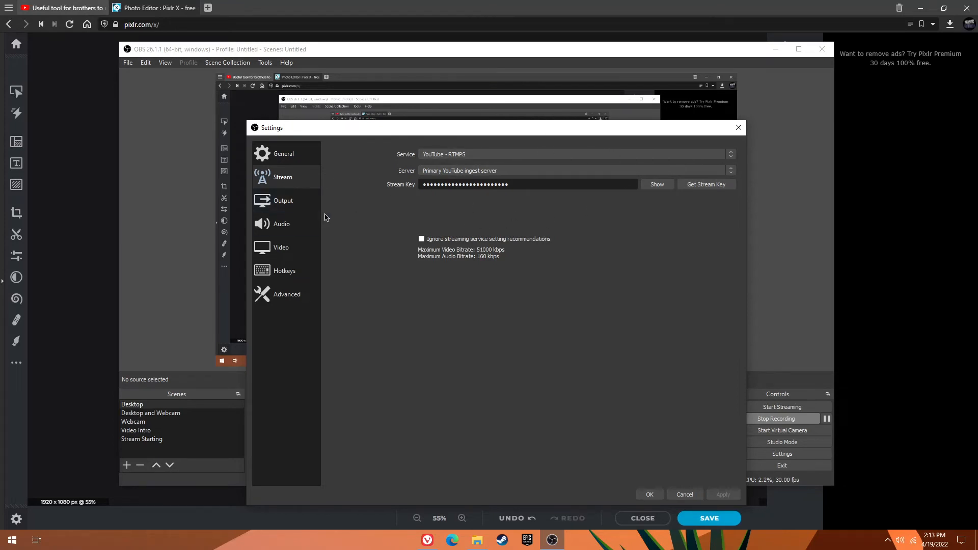
# Look through the hotkey, advanced, general, output, audio and video settings, and close them without saving.
pyautogui.click(285, 271)
pyautogui.click(285, 294)
pyautogui.scroll(-5, 401, 308)
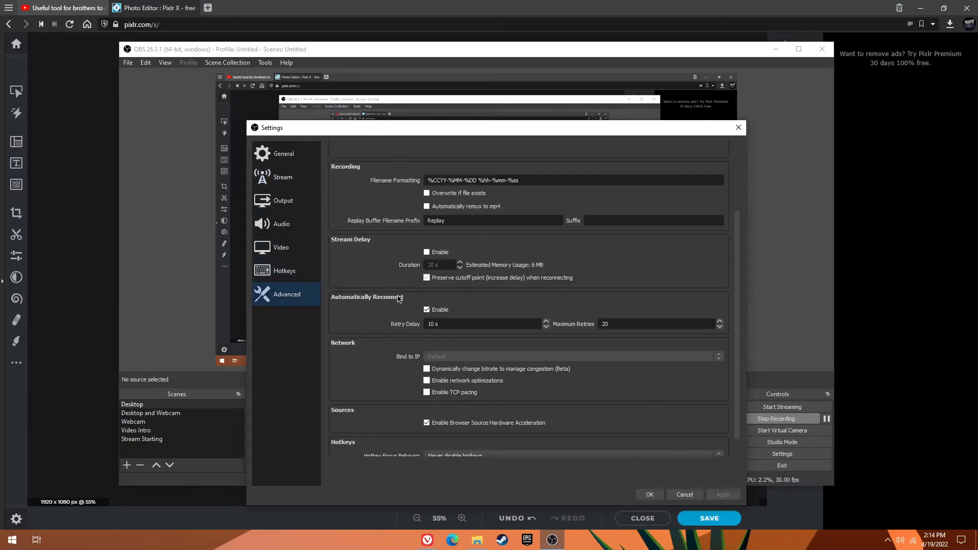
pyautogui.scroll(5, 401, 308)
pyautogui.click(279, 156)
pyautogui.scroll(-5, 372, 337)
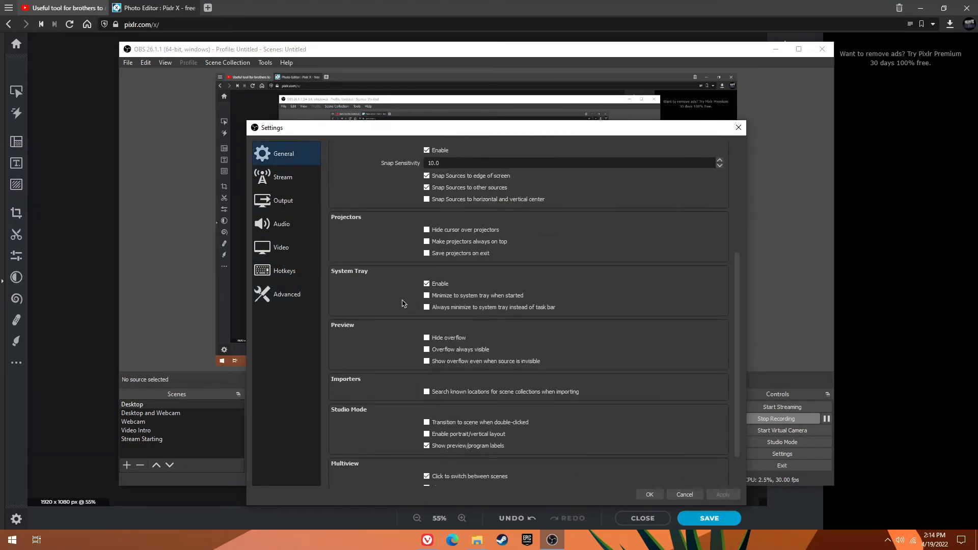
pyautogui.click(284, 201)
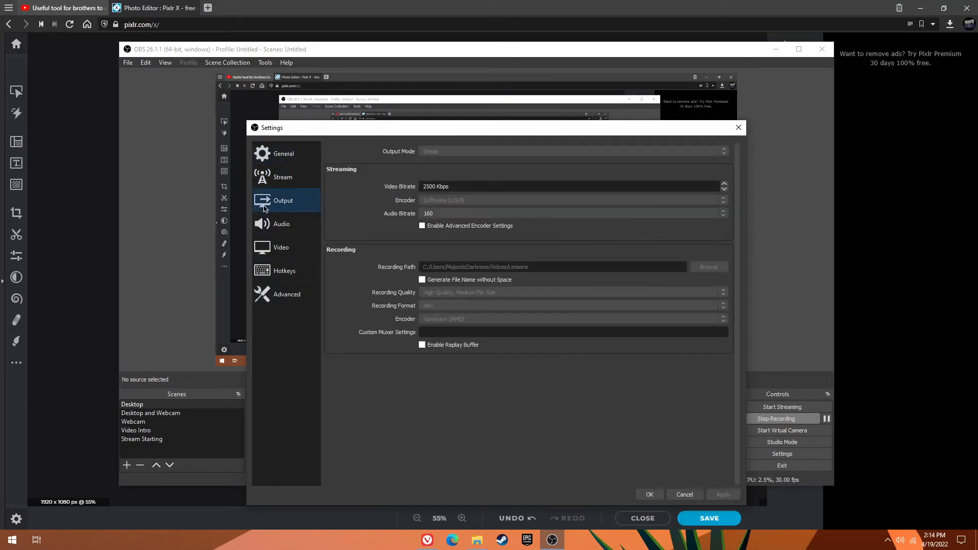
pyautogui.click(285, 230)
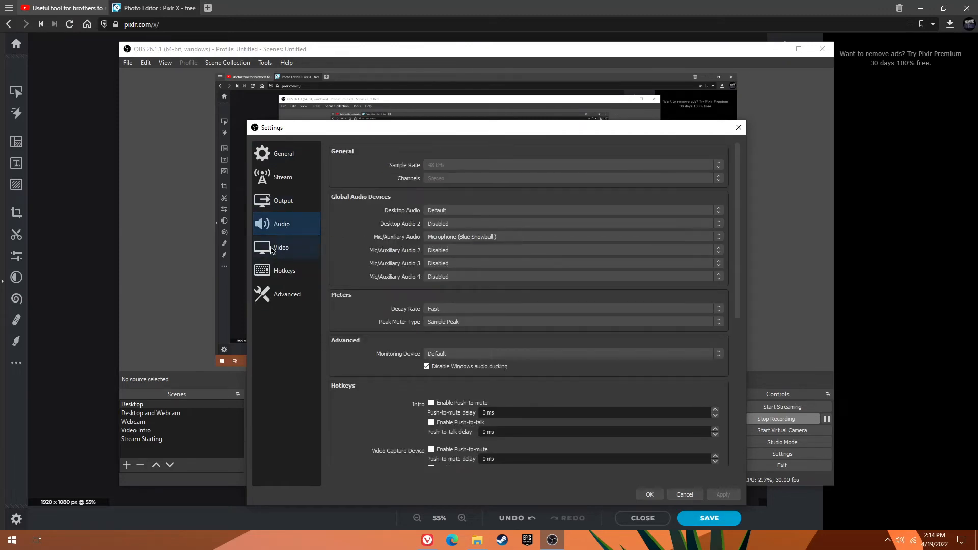
pyautogui.click(281, 248)
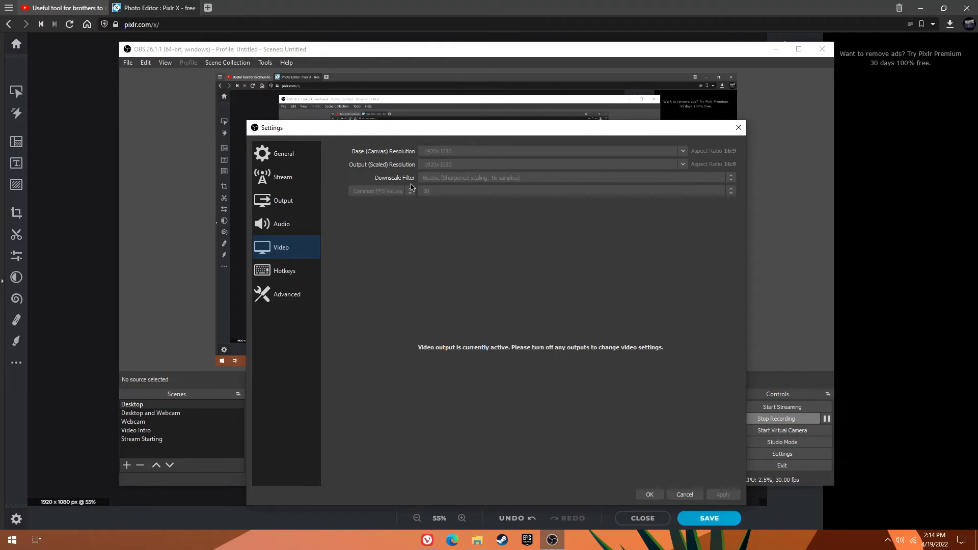
pyautogui.click(295, 155)
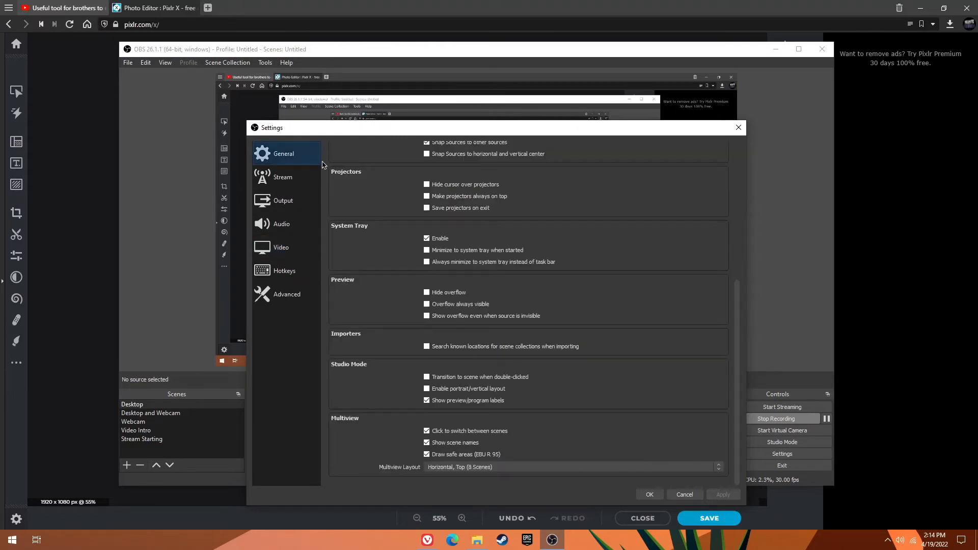
pyautogui.click(685, 494)
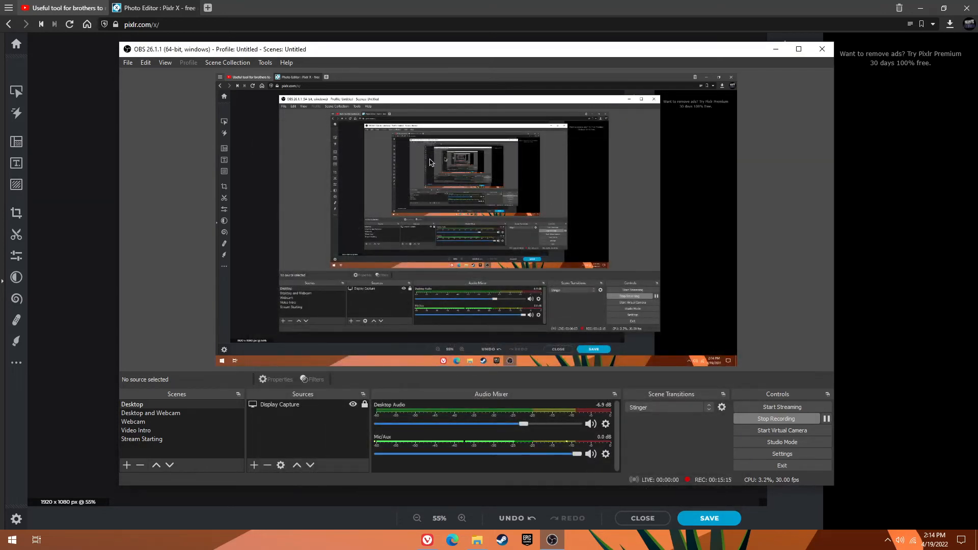
# Switch to Pixlr X, open the FAMINE project from the latest projects to view it, and return to the home page.
pyautogui.click(147, 12)
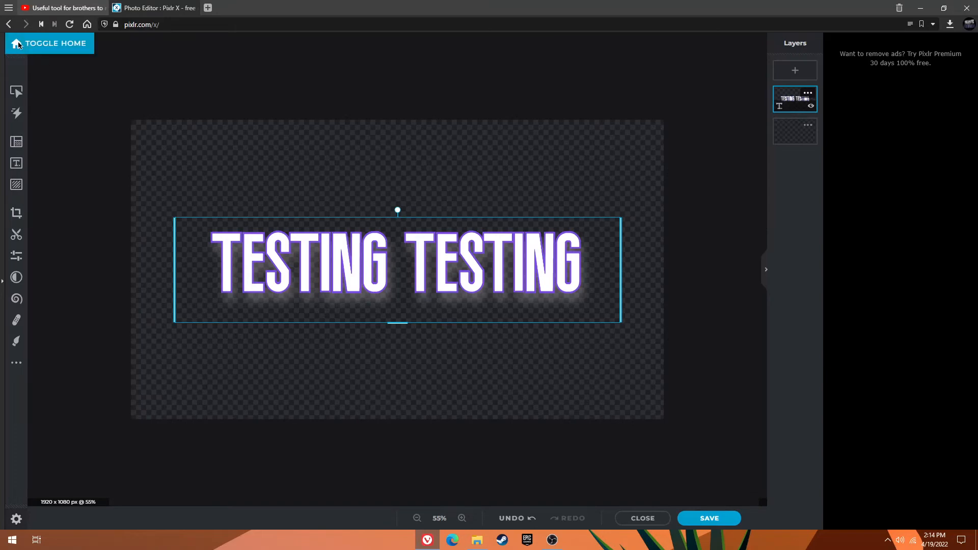
pyautogui.click(31, 47)
pyautogui.scroll(-5, 349, 275)
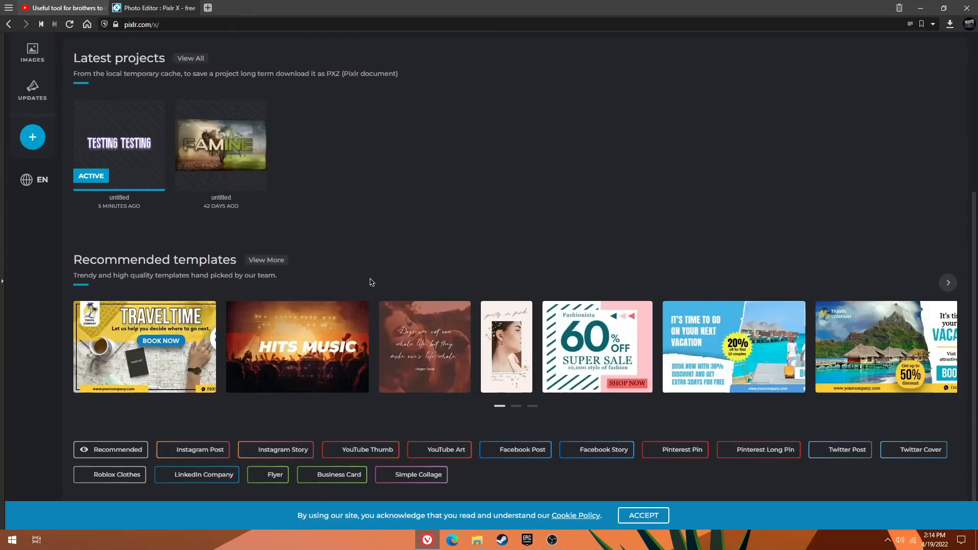
pyautogui.click(231, 147)
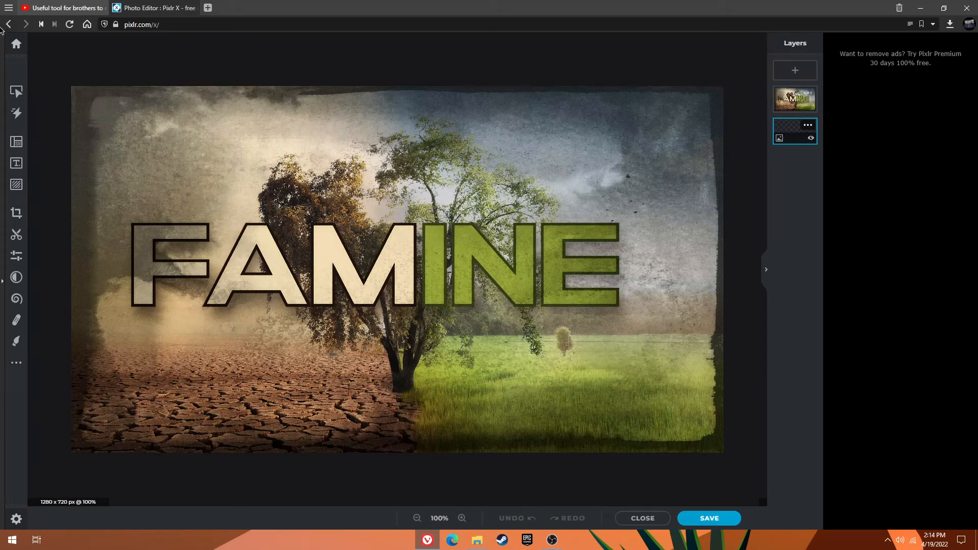
pyautogui.click(20, 45)
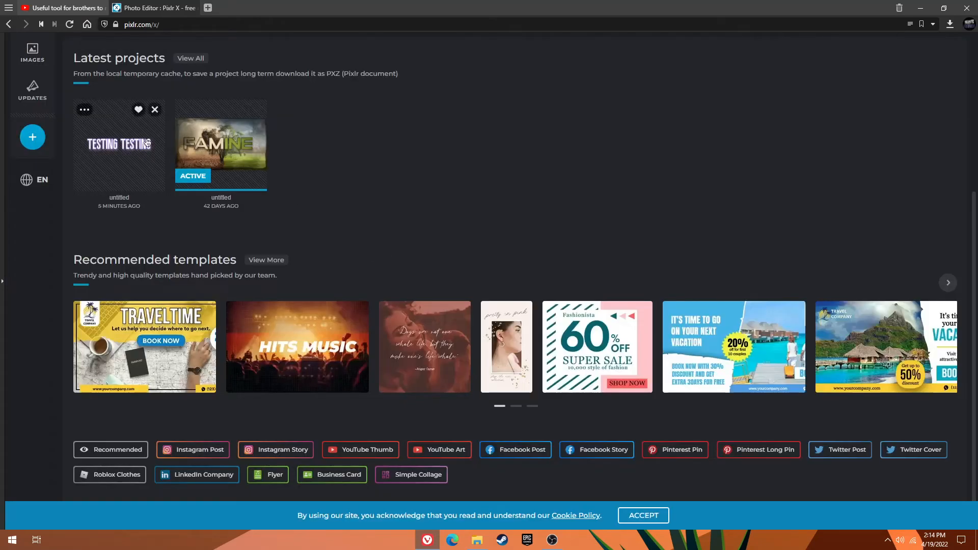
# Create a blank 1280 x 720 px project from the Thumb 720p preset, without a background.
pyautogui.scroll(2, 280, 193)
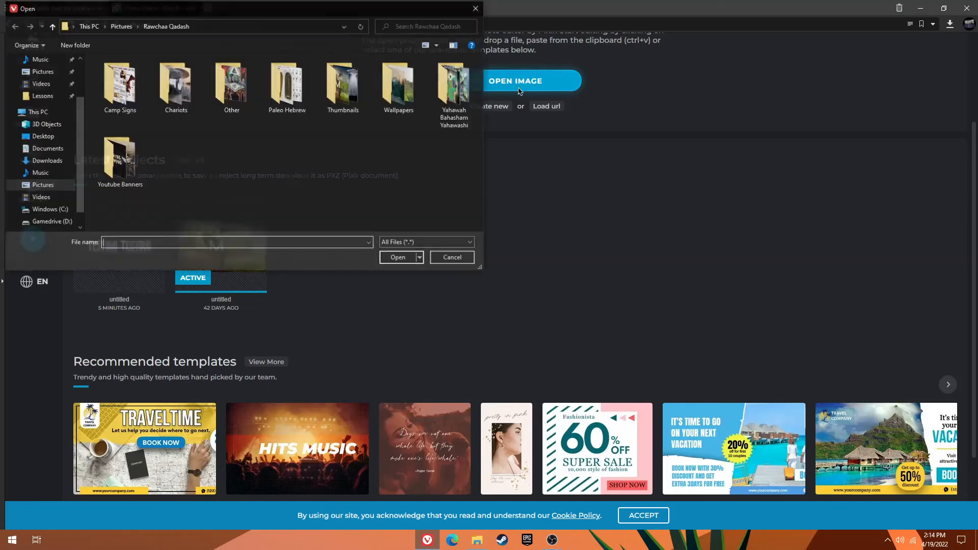
pyautogui.click(455, 257)
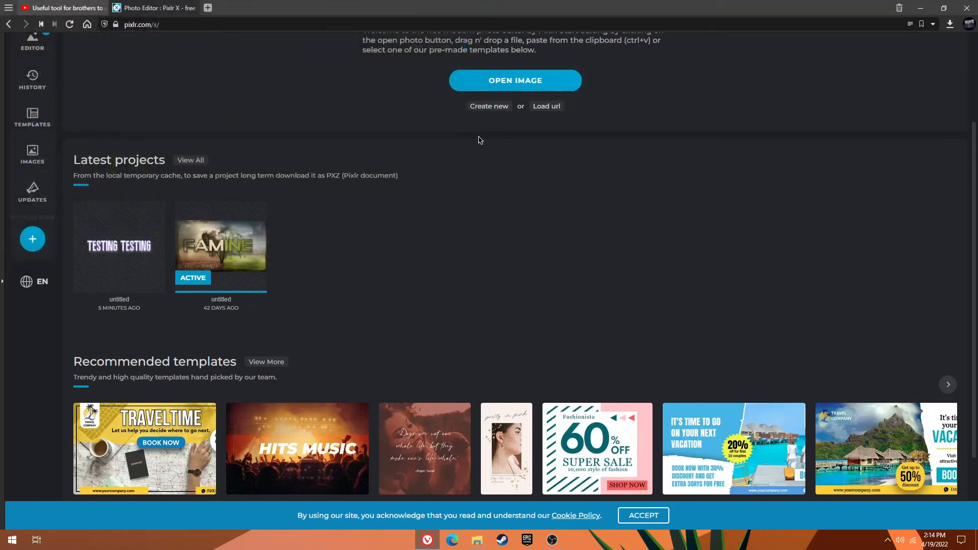
pyautogui.click(489, 107)
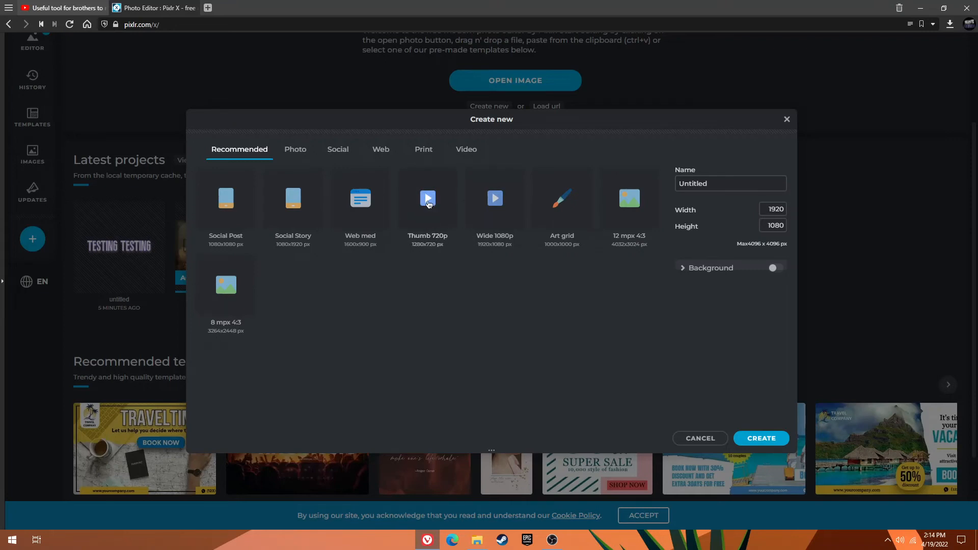
pyautogui.click(423, 214)
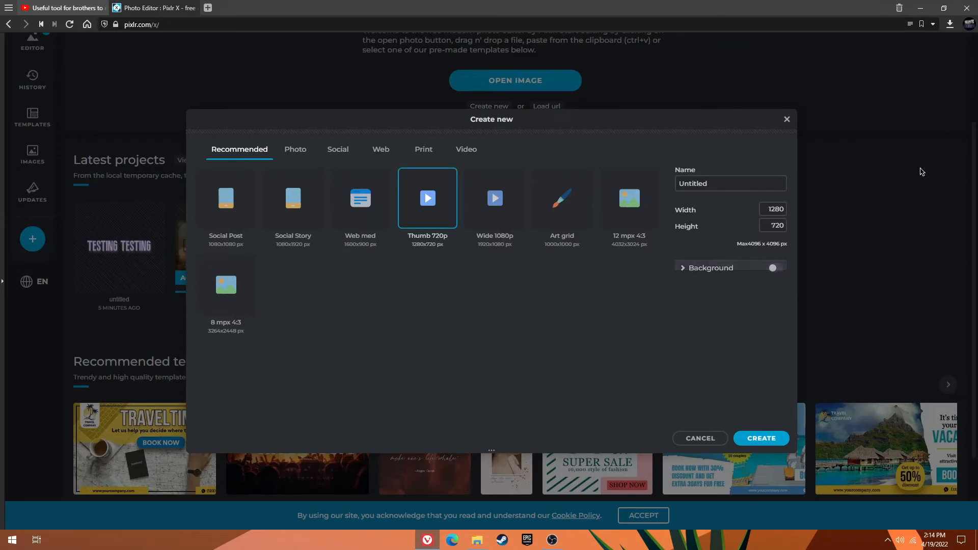
pyautogui.click(682, 266)
pyautogui.click(682, 266)
pyautogui.click(761, 439)
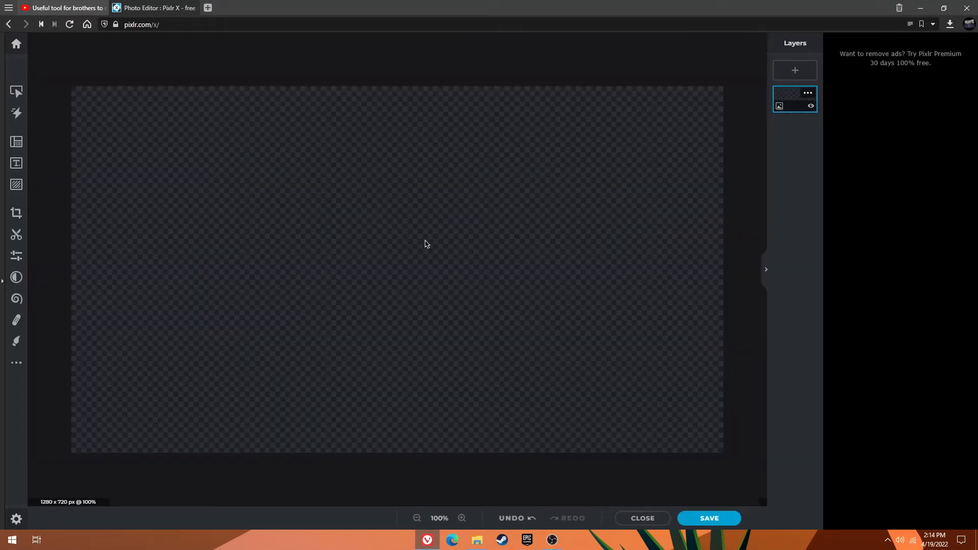
# Add Elites.jpg from the Other folder in Pictures > Rawchaa Qadash as a layer in the current document.
pyautogui.click(477, 540)
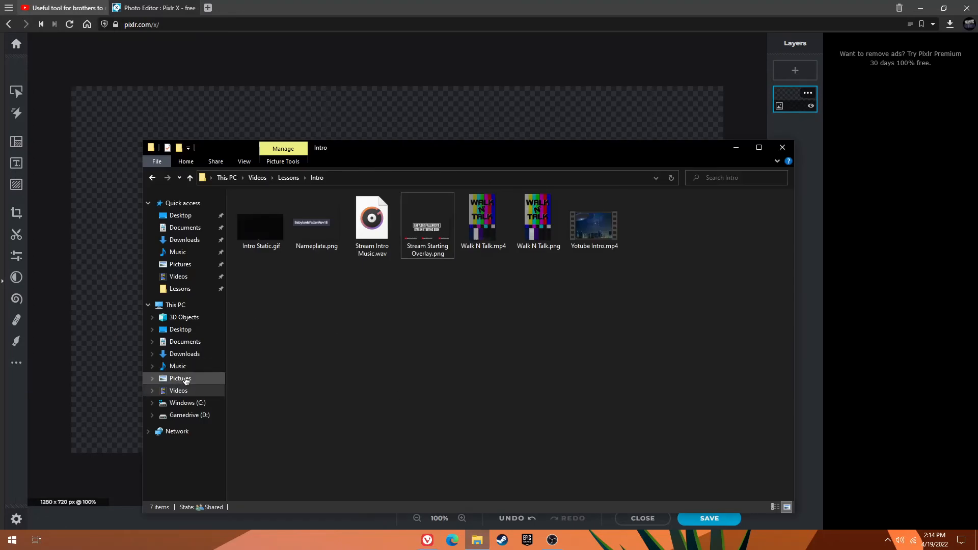
pyautogui.click(184, 379)
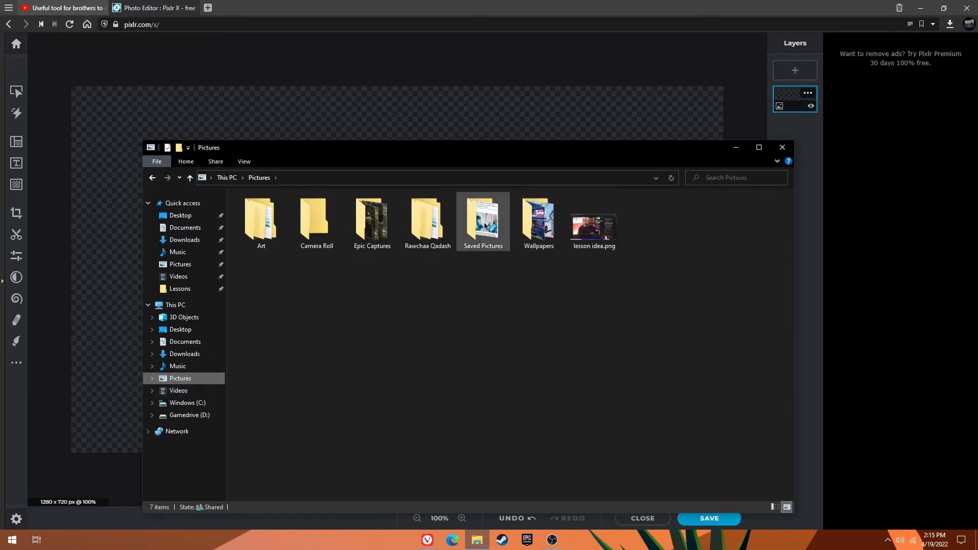
pyautogui.click(425, 219)
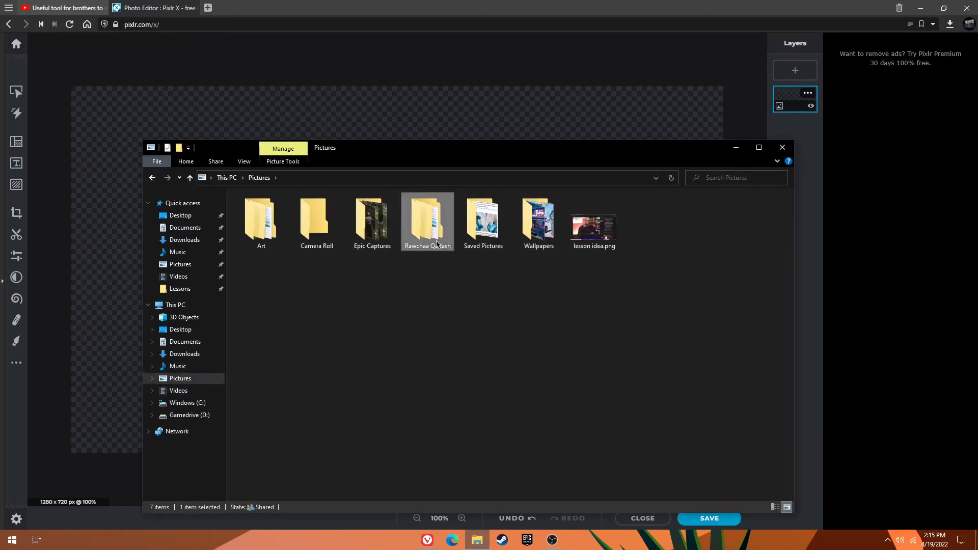
pyautogui.doubleClick(443, 227)
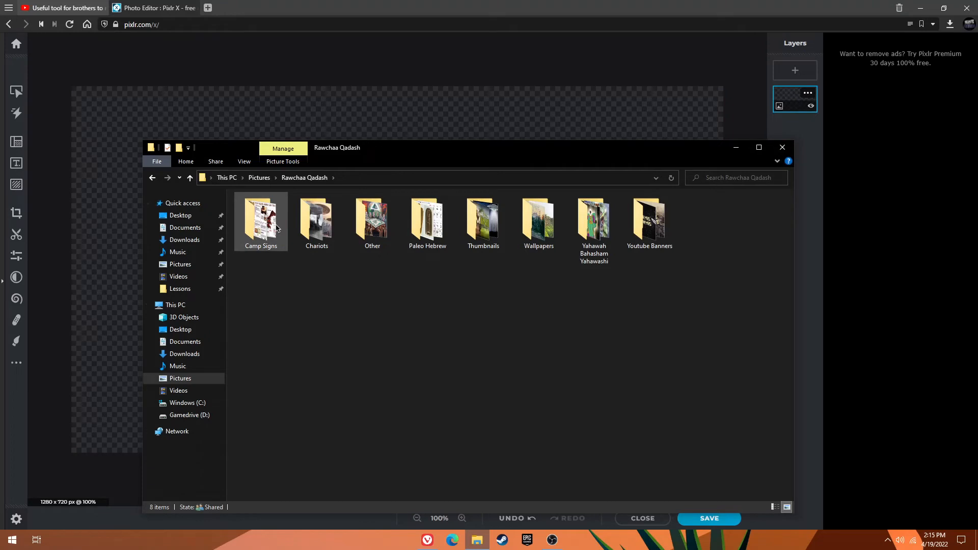
pyautogui.doubleClick(372, 220)
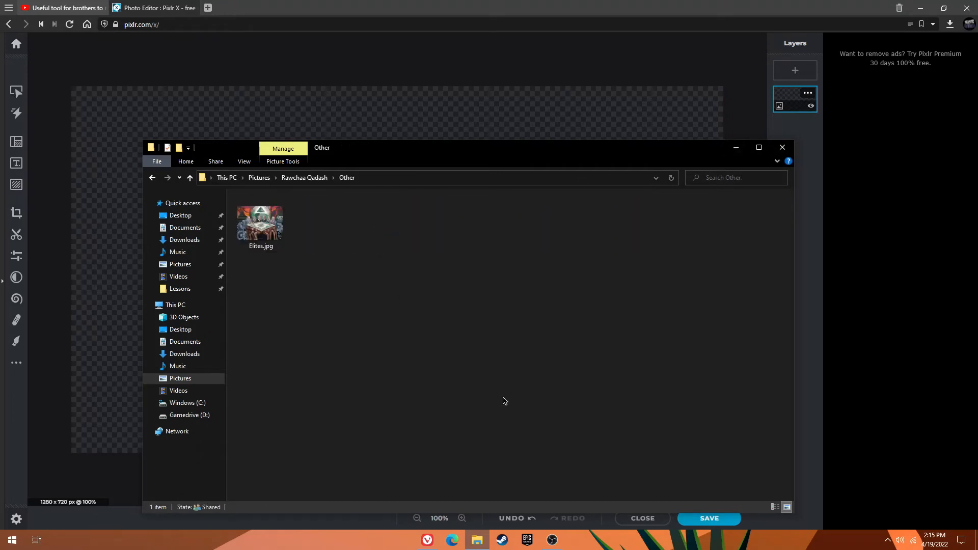
pyautogui.moveTo(286, 241); pyautogui.dragTo(216, 113)
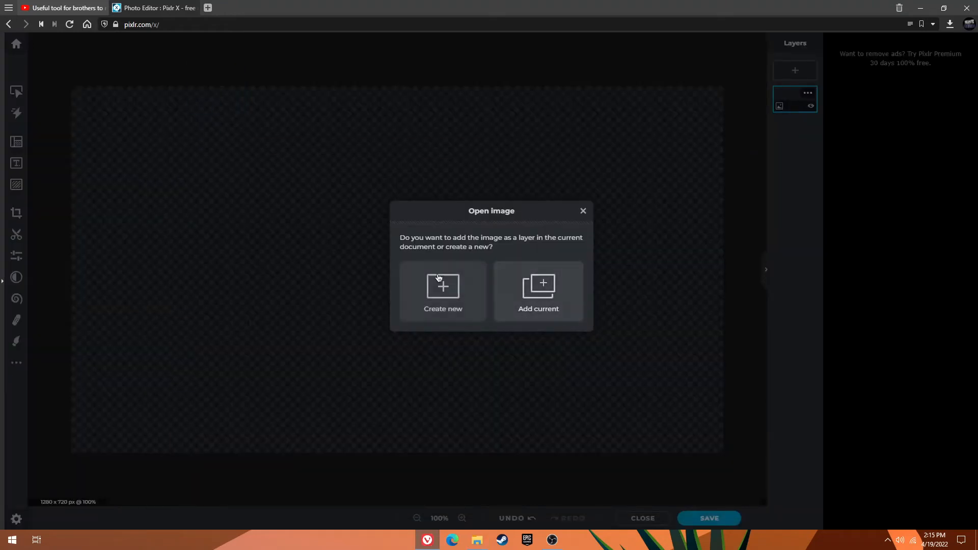
pyautogui.click(545, 294)
# Enlarge and reposition the mural image so that it fills the whole canvas.
pyautogui.moveTo(400, 239)
pyautogui.mouseDown()
pyautogui.moveTo(329, 252)
pyautogui.moveTo(407, 252)
pyautogui.mouseUp()
pyautogui.moveTo(664, 90); pyautogui.dragTo(761, 38)
pyautogui.moveTo(610, 176); pyautogui.dragTo(539, 183)
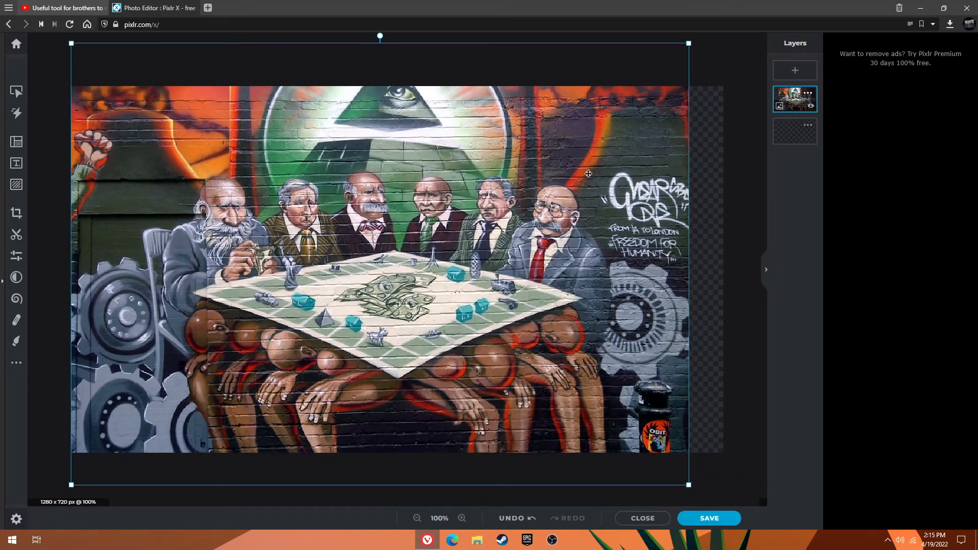
pyautogui.moveTo(689, 43); pyautogui.dragTo(739, 19)
pyautogui.moveTo(570, 183); pyautogui.dragTo(565, 204)
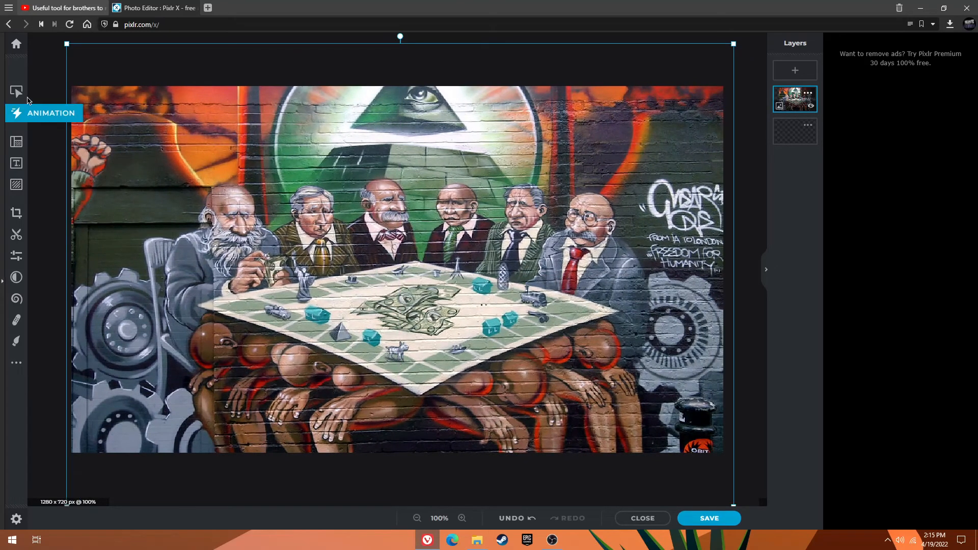
# Add a text layer over the mural image and replace its placeholder with ELITES.
pyautogui.click(745, 193)
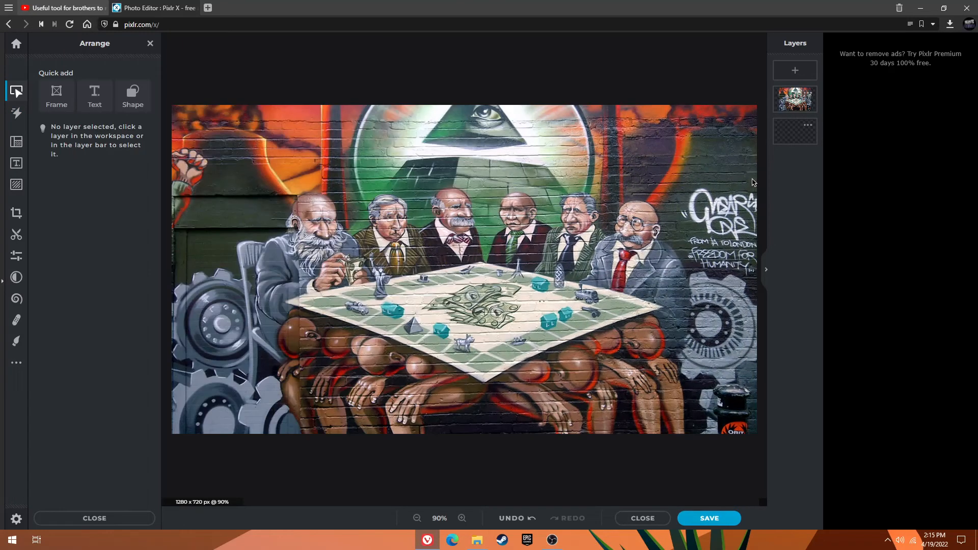
pyautogui.click(95, 95)
pyautogui.click(97, 171)
pyautogui.hotkey('ctrl', 'a')
pyautogui.press('BackSpace')
pyautogui.write('ELITES')
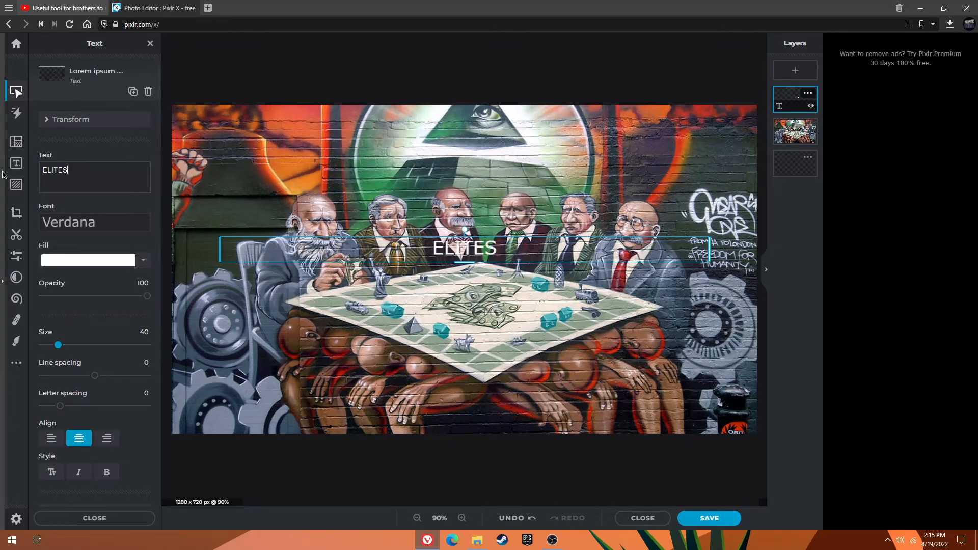
# Set the ELITES title in the Hairmusk font at size 385 and center it over the mural.
pyautogui.click(77, 222)
pyautogui.scroll(-5, 78, 301)
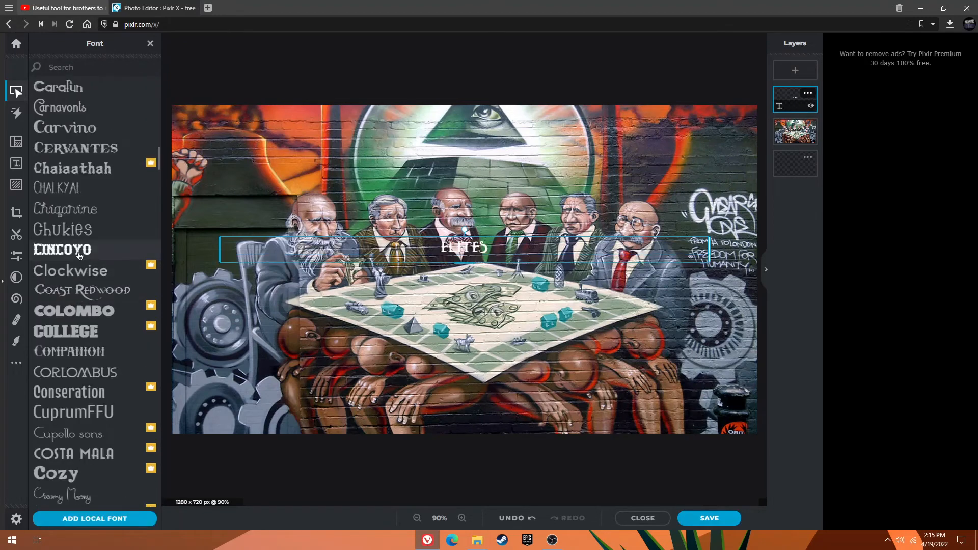
pyautogui.scroll(-5, 76, 270)
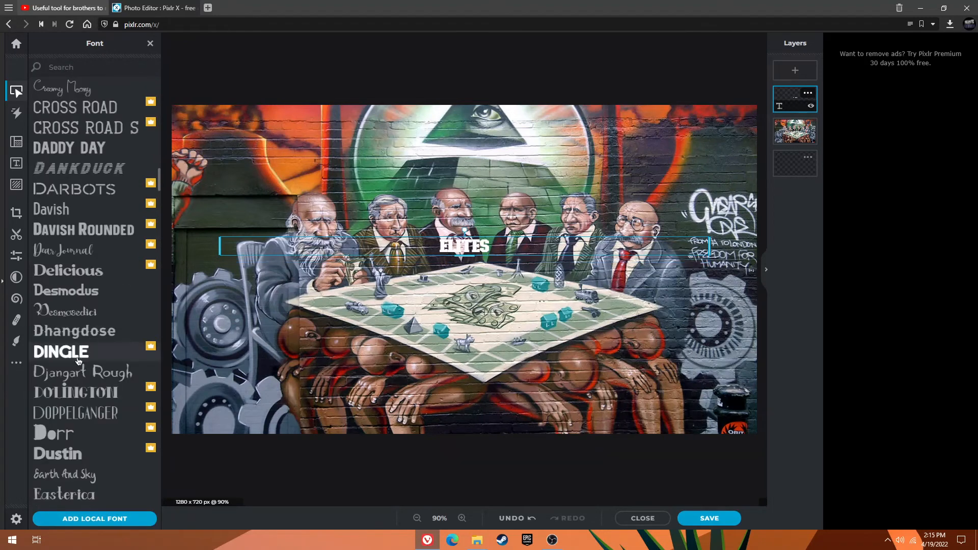
pyautogui.scroll(-7, 75, 323)
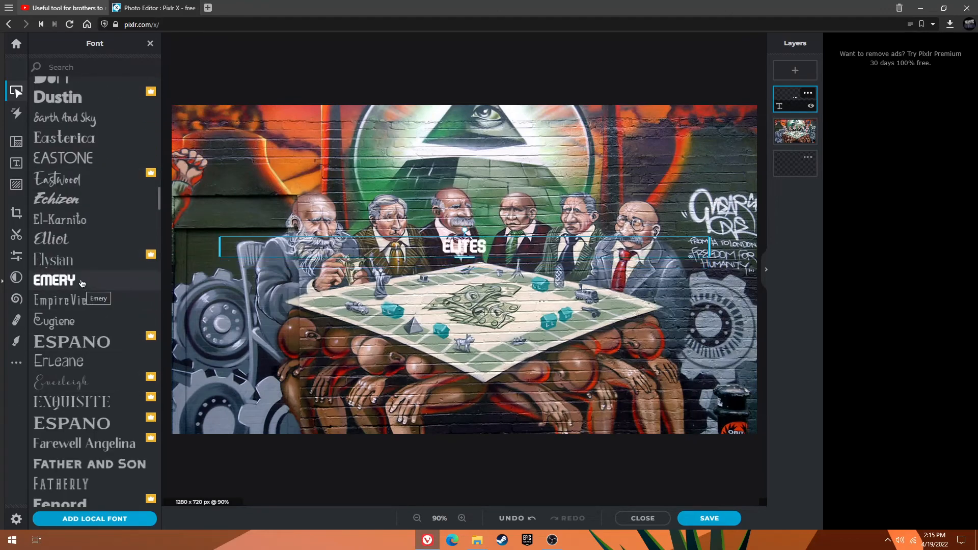
pyautogui.scroll(-7, 81, 283)
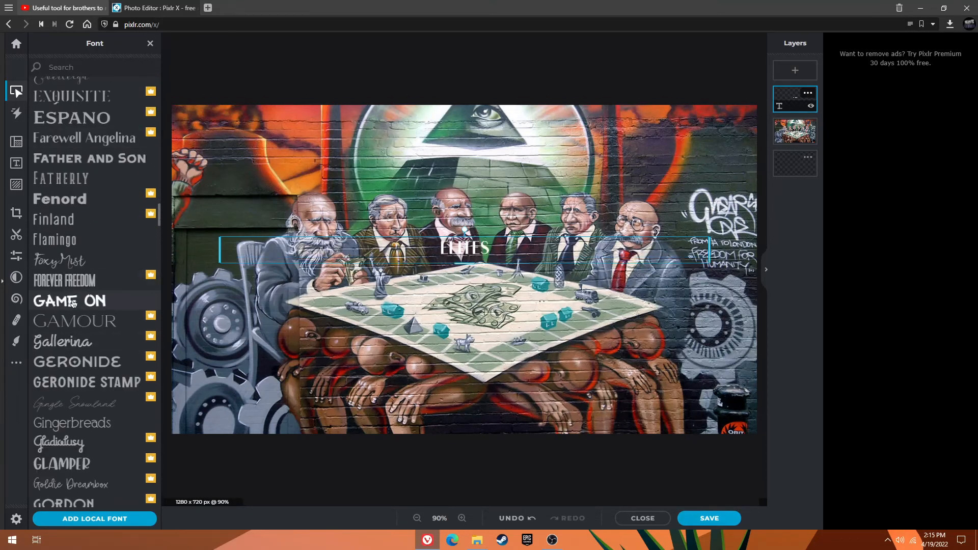
pyautogui.scroll(-7, 82, 356)
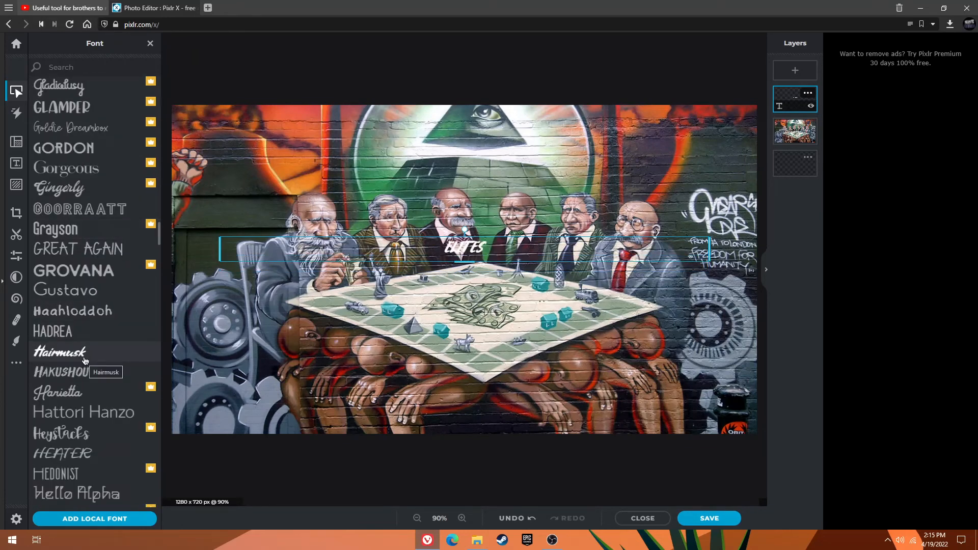
pyautogui.click(84, 360)
pyautogui.moveTo(59, 347); pyautogui.dragTo(104, 345)
pyautogui.moveTo(478, 331); pyautogui.dragTo(469, 263)
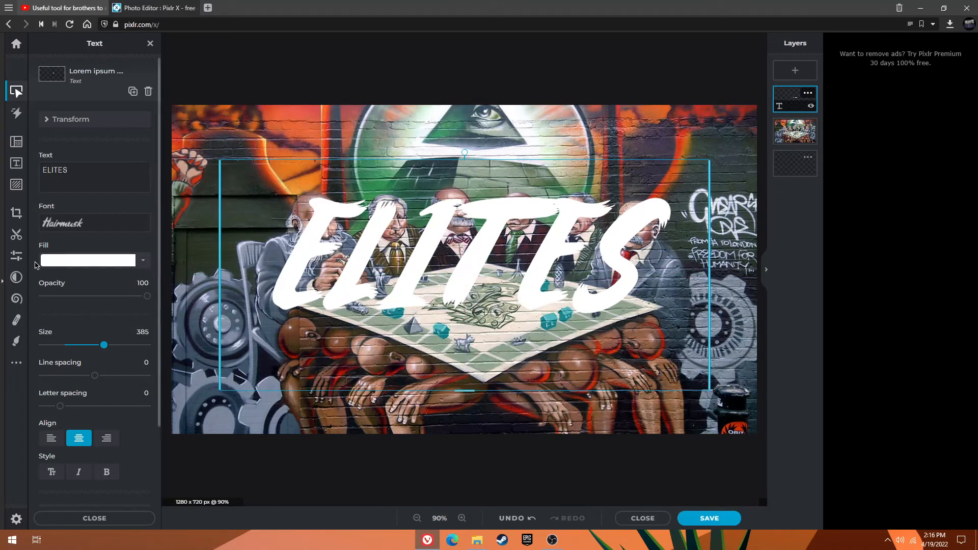
# Fill the ELITES letters with the dark brown swatch #281A15.
pyautogui.scroll(-2, 77, 304)
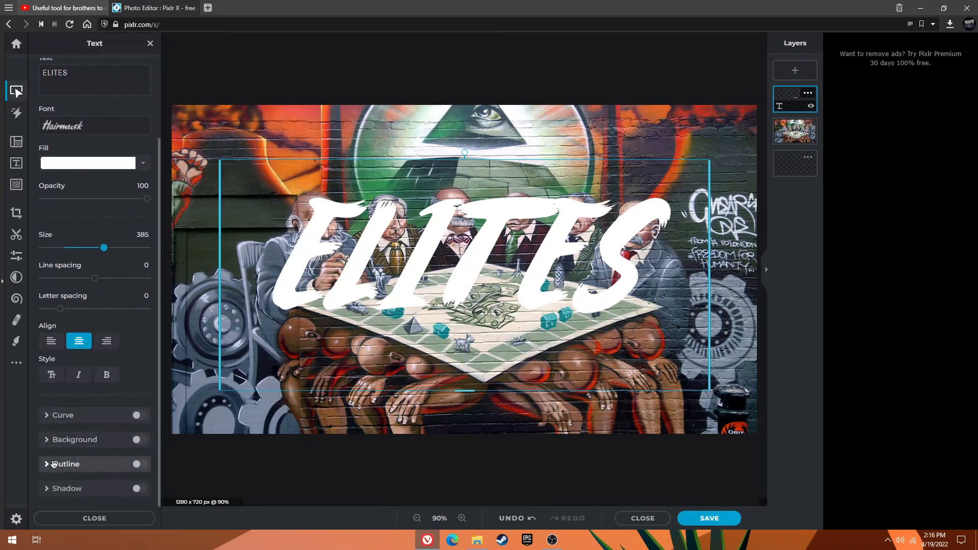
pyautogui.click(68, 164)
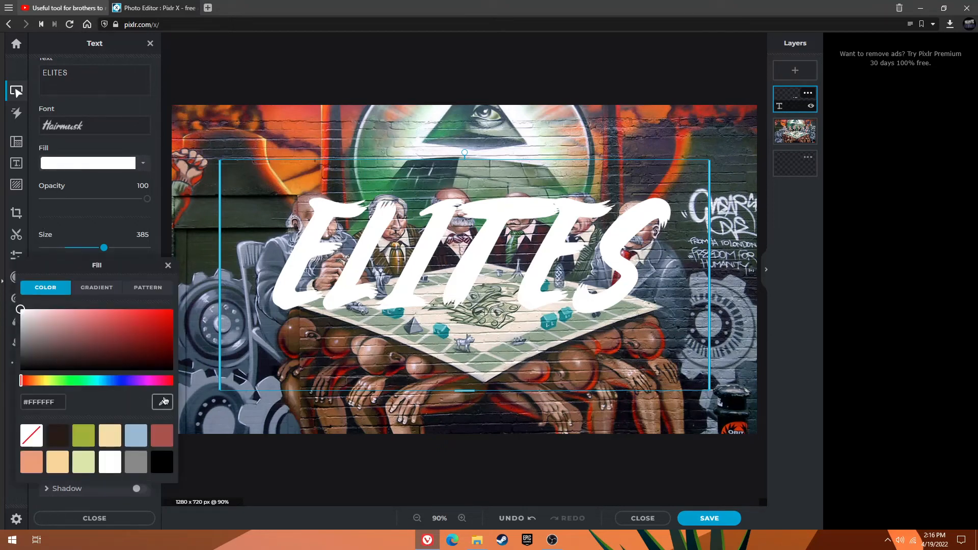
pyautogui.click(64, 434)
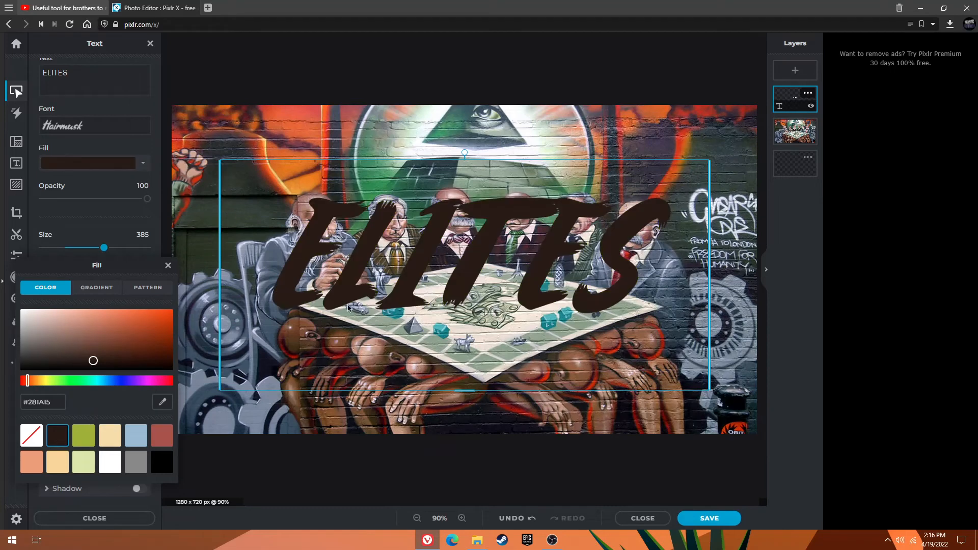
pyautogui.click(430, 479)
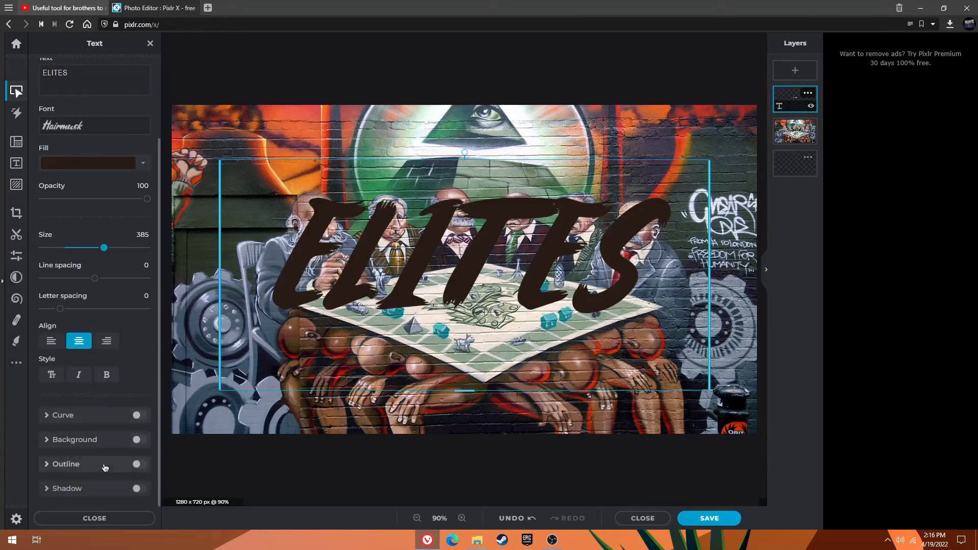
# Turn on the outline of the ELITES title and color it black, #000000.
pyautogui.click(139, 463)
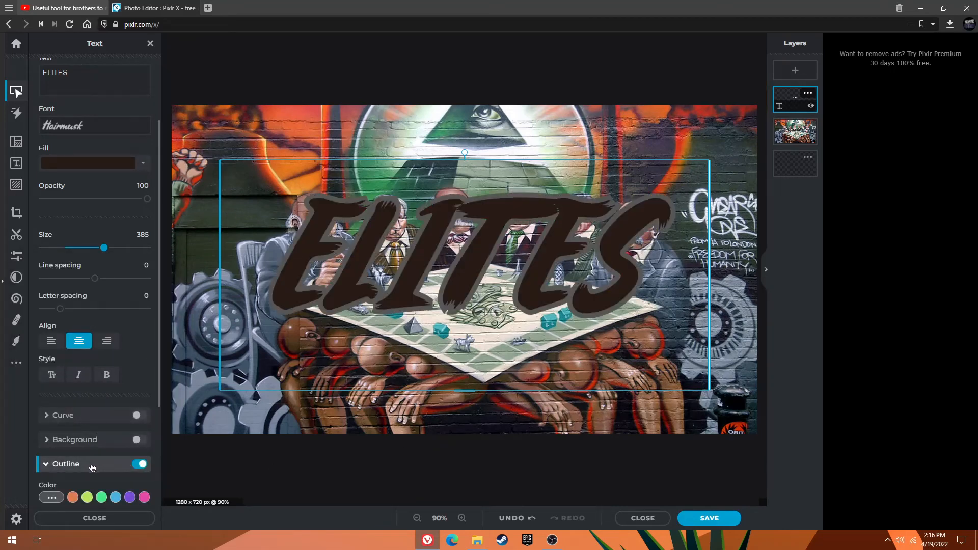
pyautogui.scroll(-3, 92, 467)
pyautogui.click(52, 343)
pyautogui.moveTo(67, 397); pyautogui.dragTo(2, 420)
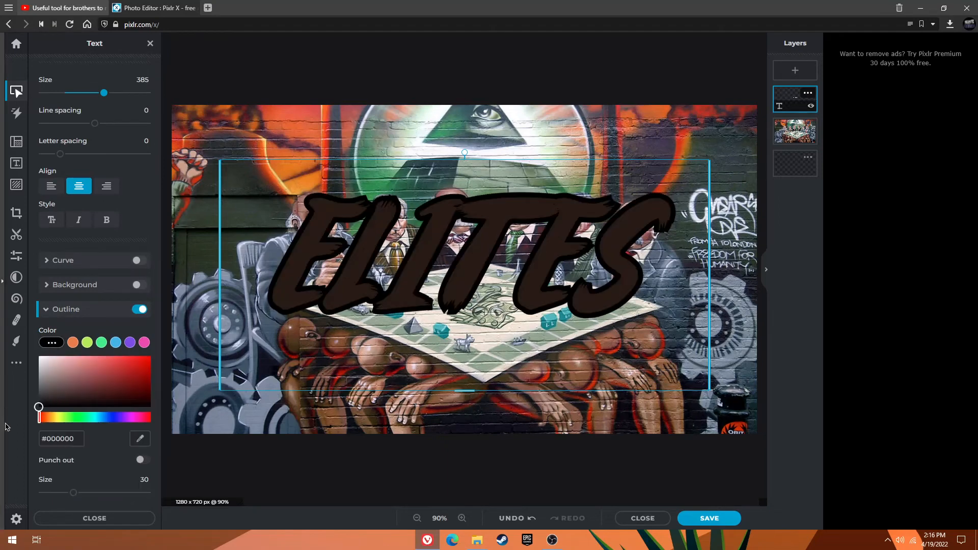
# Try outline colors sampled from the mural: dark green #313733 and blue-gray #5B6987.
pyautogui.click(145, 440)
pyautogui.click(280, 205)
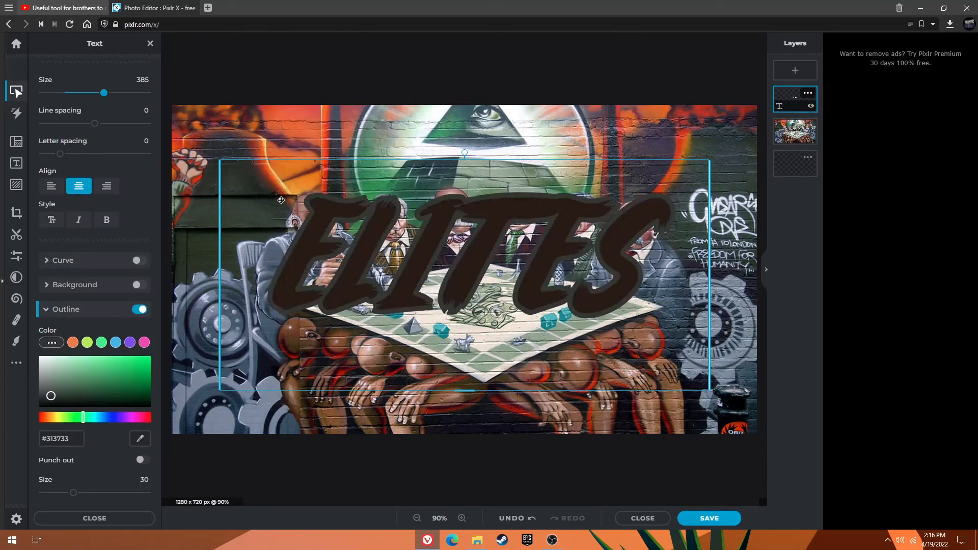
pyautogui.click(140, 439)
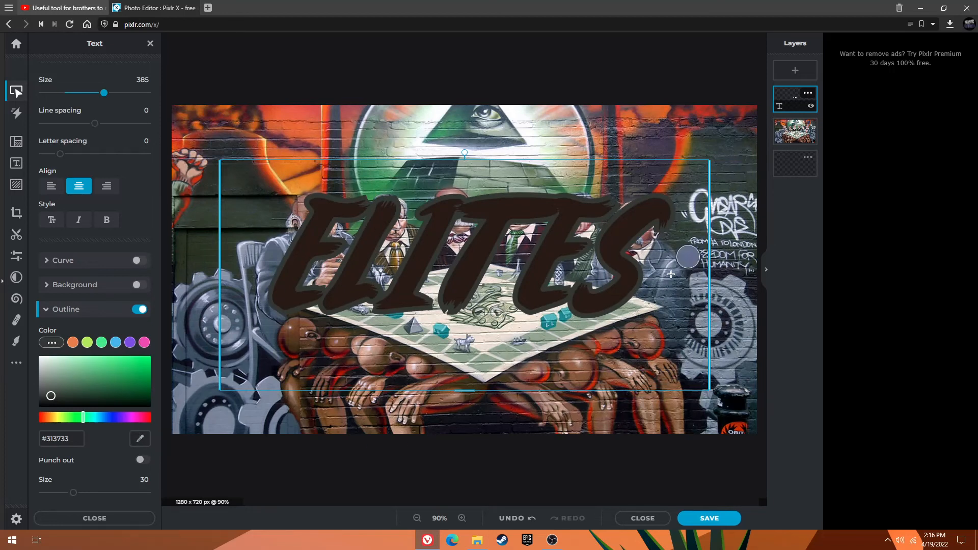
pyautogui.click(664, 260)
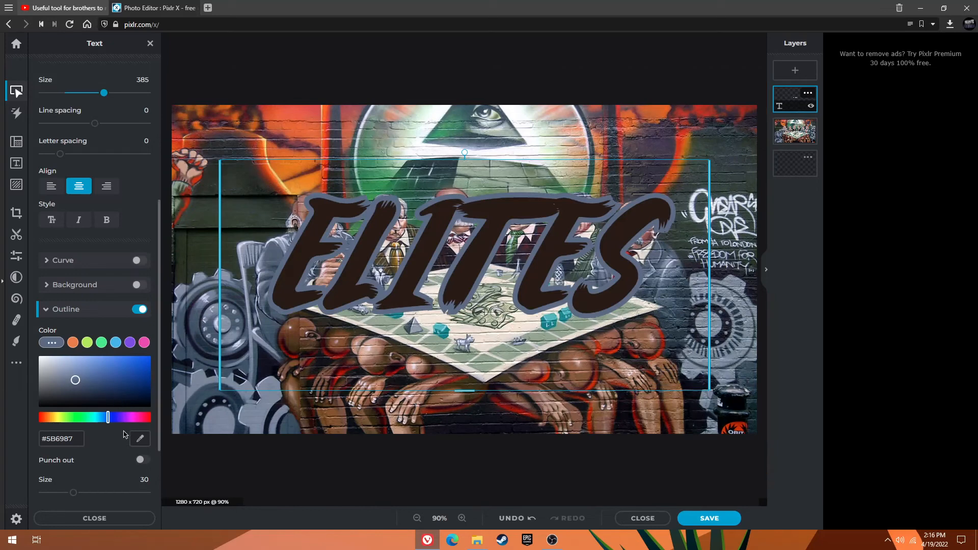
# Sample a near-black color, #13101E, from the mural for the title's outline.
pyautogui.click(143, 434)
pyautogui.click(237, 357)
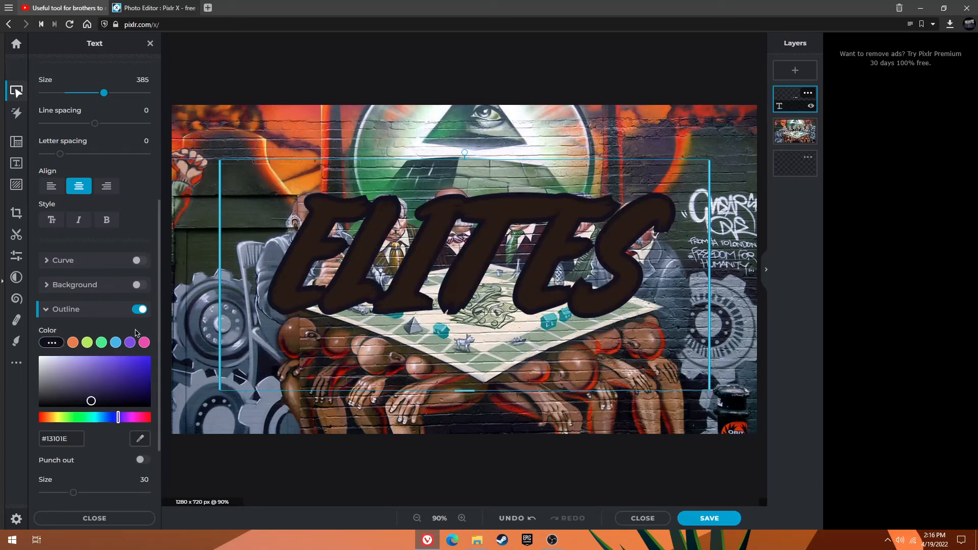
# Change the fill of the ELITES letters to the dark green #34403A sampled from the mural.
pyautogui.scroll(5, 77, 306)
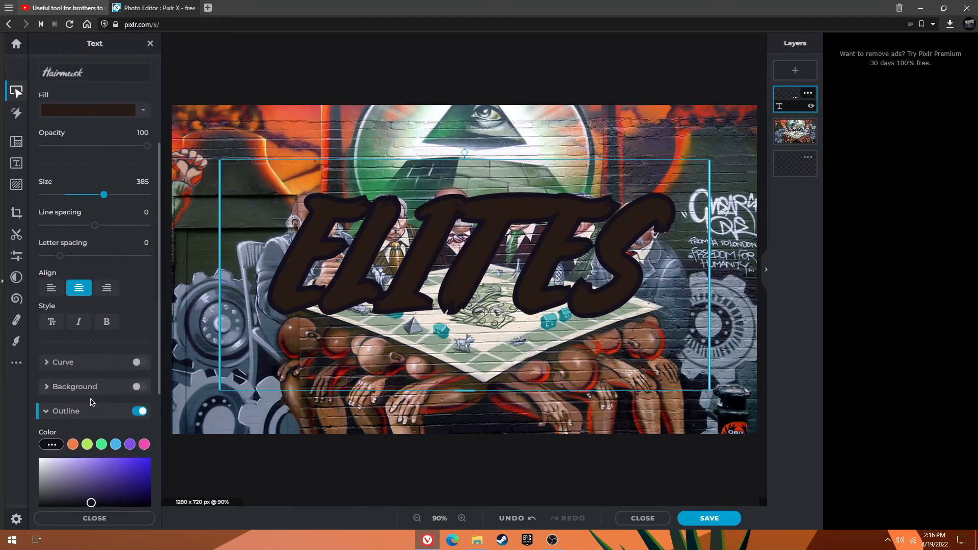
pyautogui.click(98, 259)
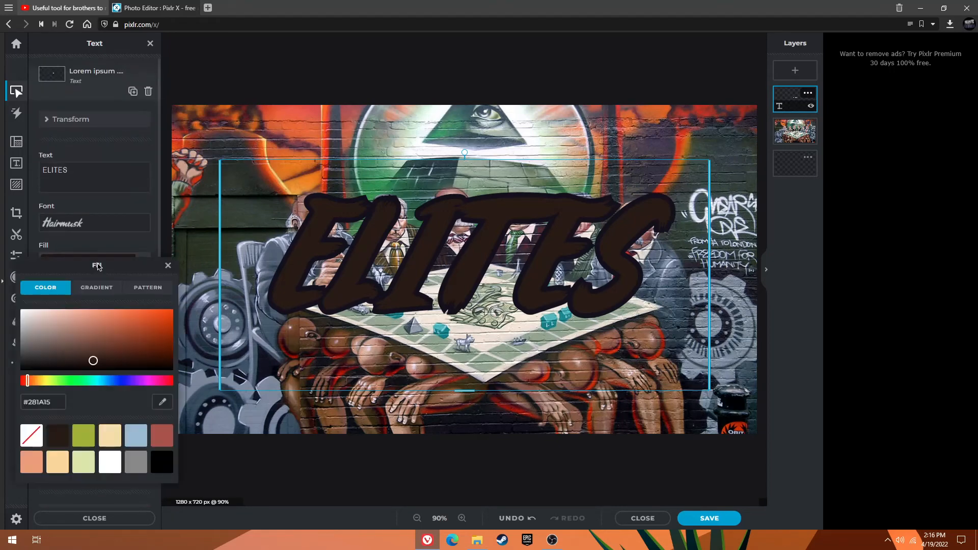
pyautogui.click(163, 402)
pyautogui.click(244, 226)
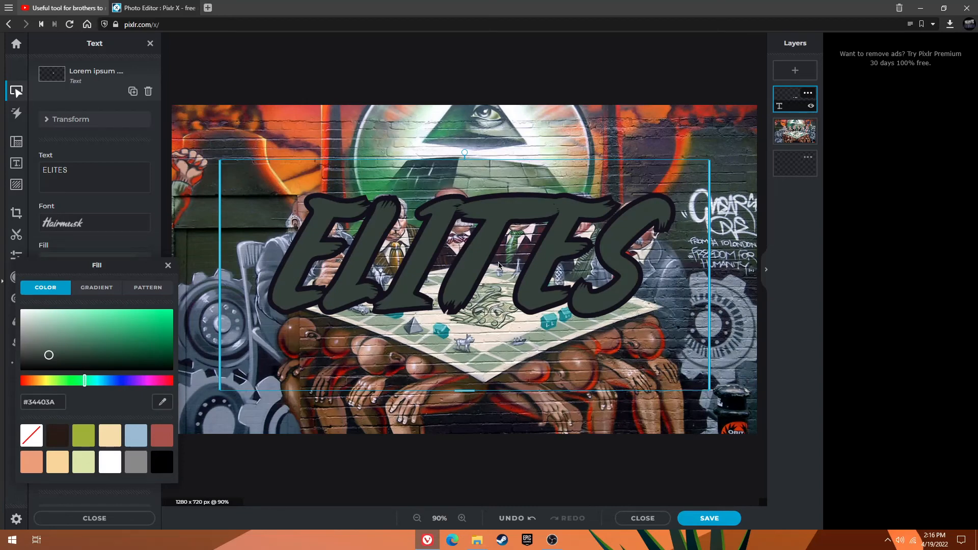
pyautogui.click(168, 265)
# Try the Punch out option on the title's outline and turn it off again.
pyautogui.scroll(-6, 112, 326)
pyautogui.scroll(-1, 112, 326)
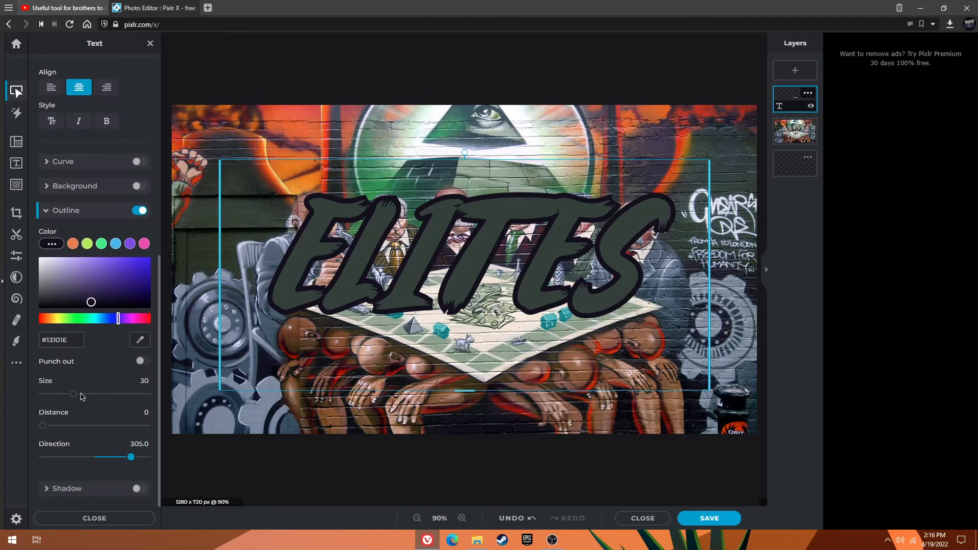
pyautogui.click(143, 362)
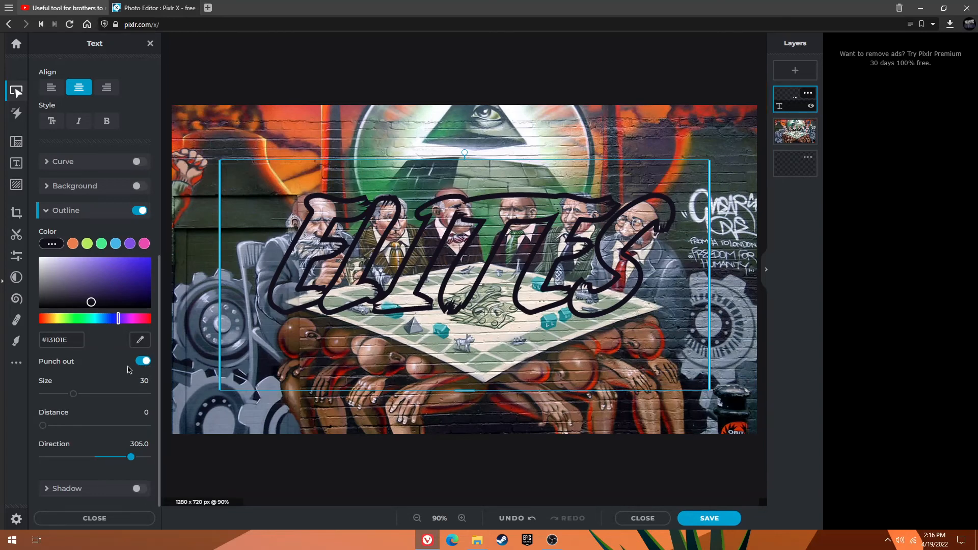
pyautogui.click(143, 361)
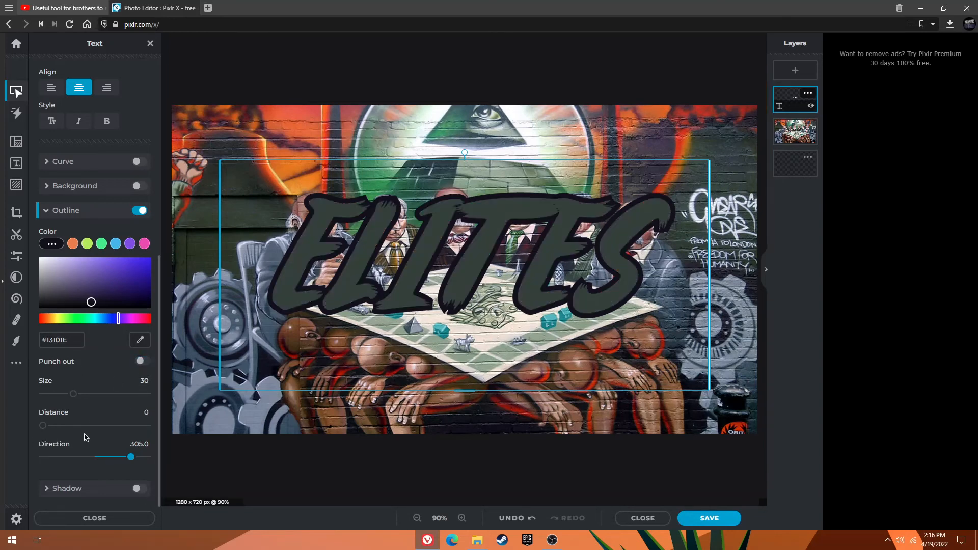
# Turn on the title's shadow and reduce the outline size to 20.
pyautogui.scroll(5, 77, 339)
pyautogui.scroll(-5, 77, 339)
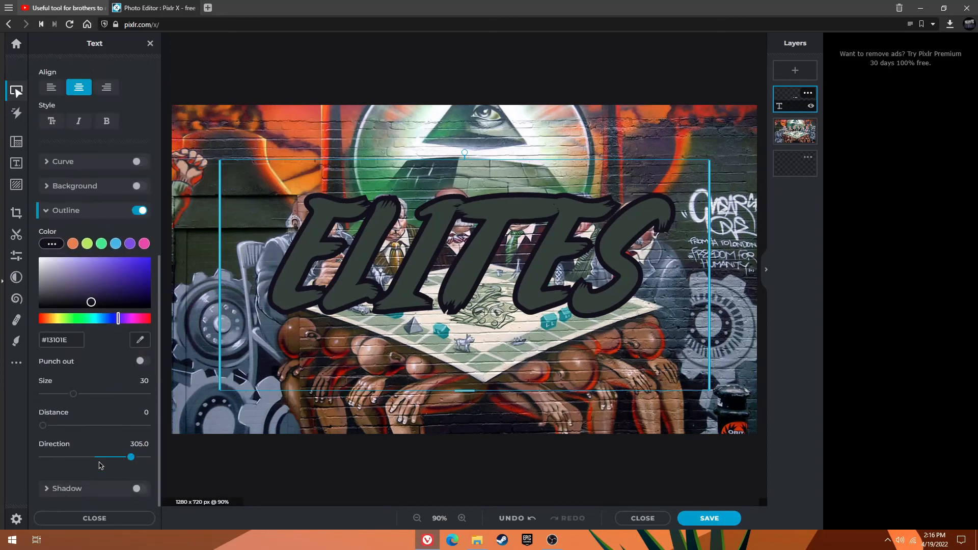
pyautogui.click(137, 489)
pyautogui.scroll(2, 86, 387)
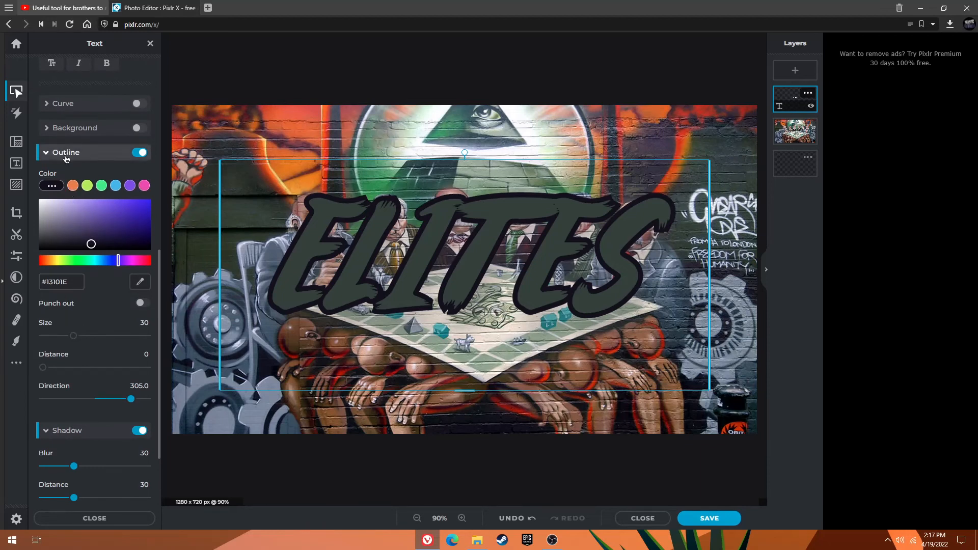
pyautogui.moveTo(73, 338)
pyautogui.mouseDown()
pyautogui.moveTo(55, 336)
pyautogui.moveTo(76, 337)
pyautogui.moveTo(64, 338)
pyautogui.mouseUp()
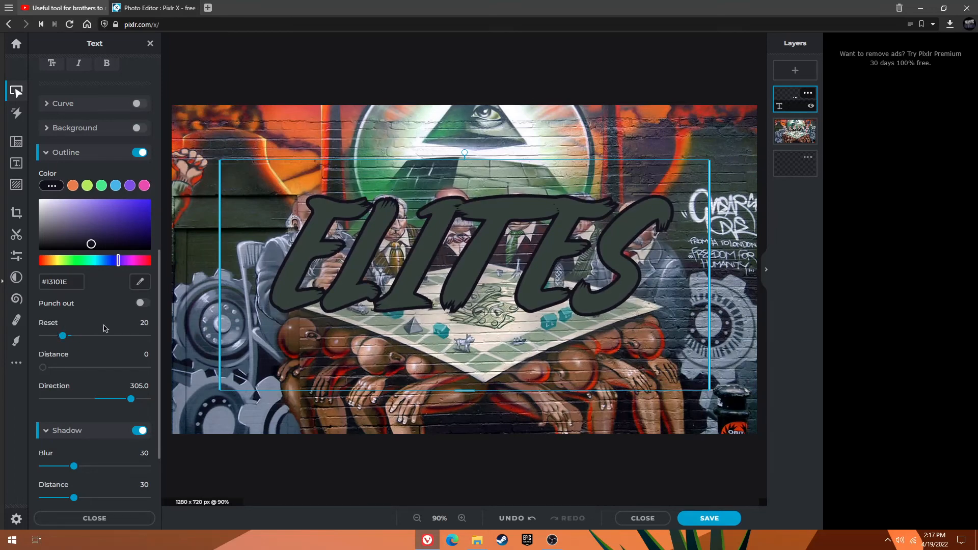
# Color the title's shadow orange, #D76823, by sampling the mural.
pyautogui.scroll(-2, 98, 319)
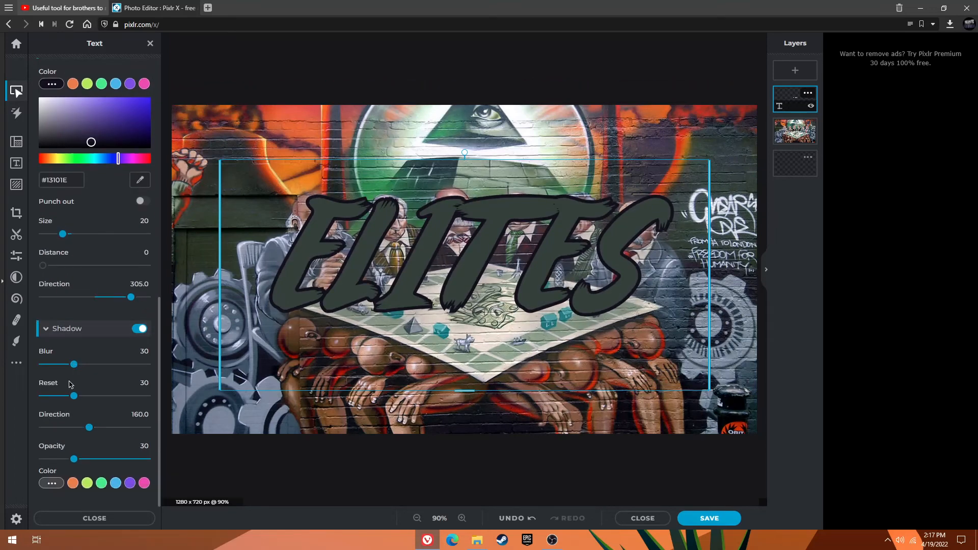
pyautogui.click(47, 484)
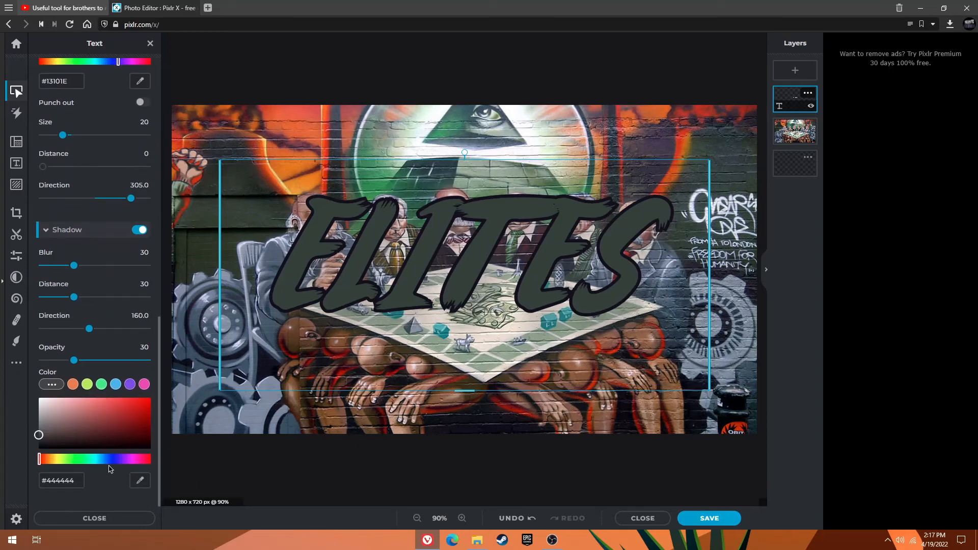
pyautogui.click(140, 479)
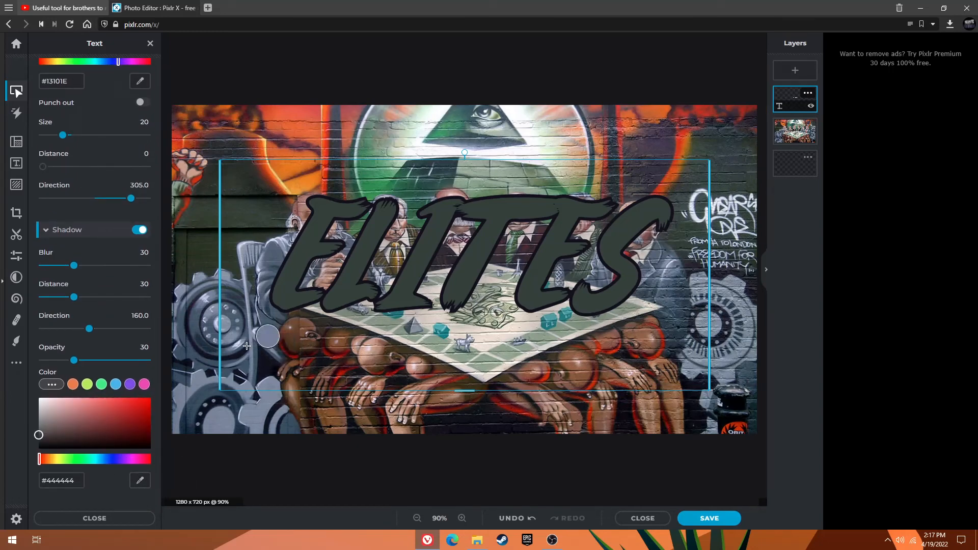
pyautogui.click(275, 157)
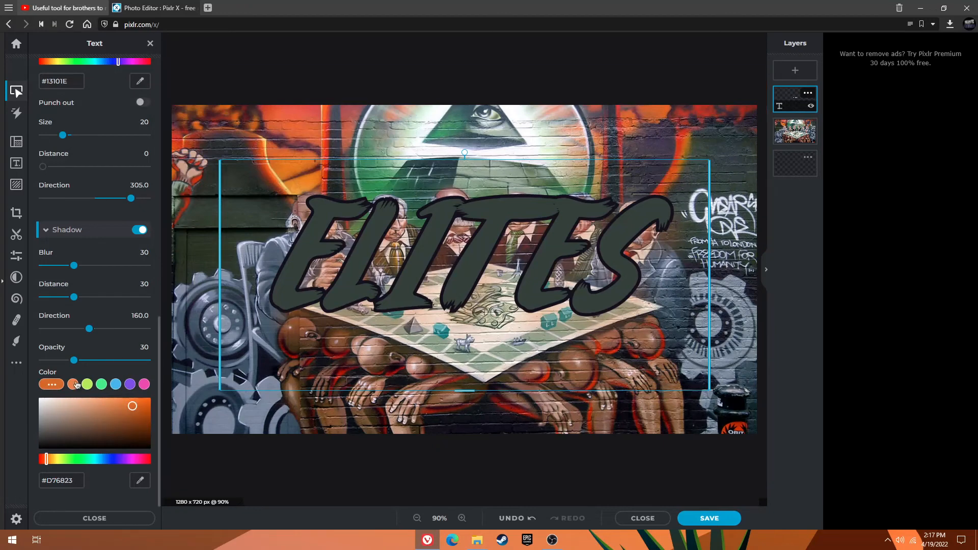
# Set the title shadow's blur to 17, its opacity to 71 and its color to black, #000000.
pyautogui.moveTo(74, 265)
pyautogui.mouseDown()
pyautogui.moveTo(47, 265)
pyautogui.moveTo(65, 263)
pyautogui.mouseUp()
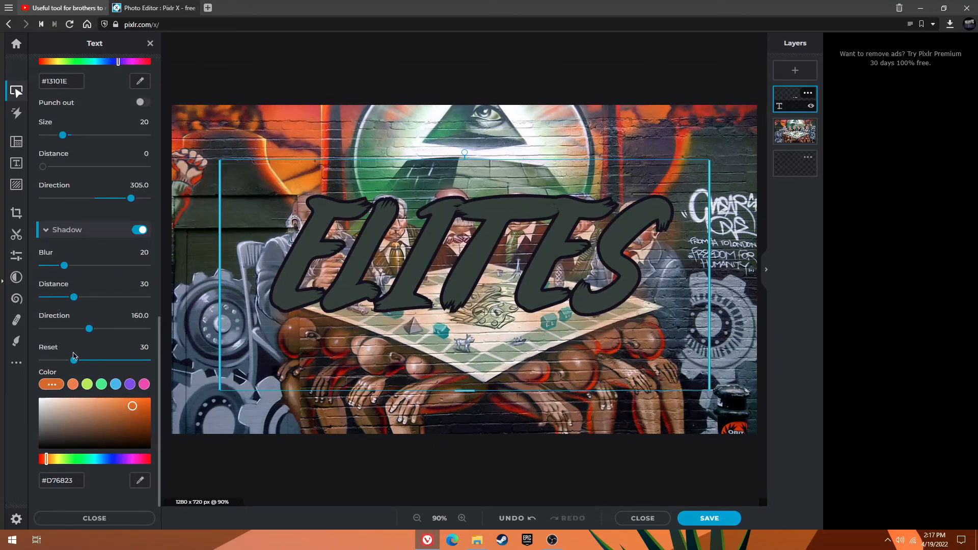
pyautogui.moveTo(77, 361); pyautogui.dragTo(117, 353)
pyautogui.moveTo(64, 266)
pyautogui.mouseDown()
pyautogui.moveTo(35, 266)
pyautogui.moveTo(57, 265)
pyautogui.mouseUp()
pyautogui.moveTo(78, 416); pyautogui.dragTo(151, 450)
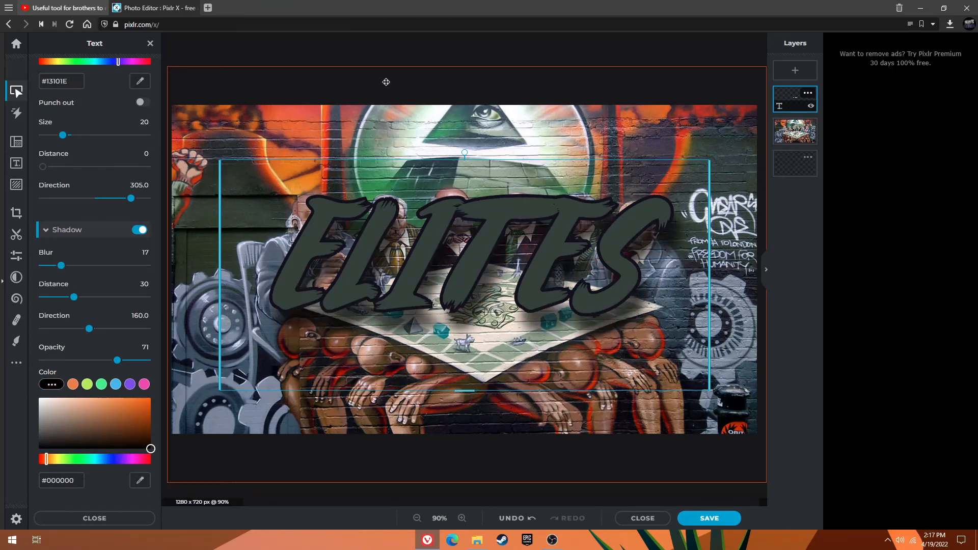
# Look over the title's text settings and clear the layer selection to view the whole thumbnail.
pyautogui.scroll(3, 84, 276)
pyautogui.scroll(3, 84, 275)
pyautogui.scroll(-3, 84, 275)
pyautogui.scroll(4, 84, 276)
pyautogui.click(315, 82)
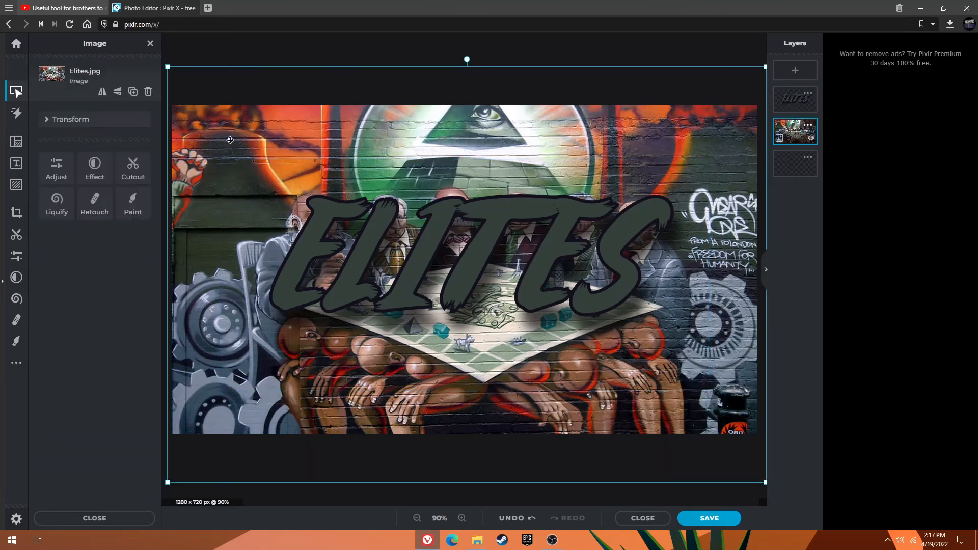
pyautogui.click(311, 41)
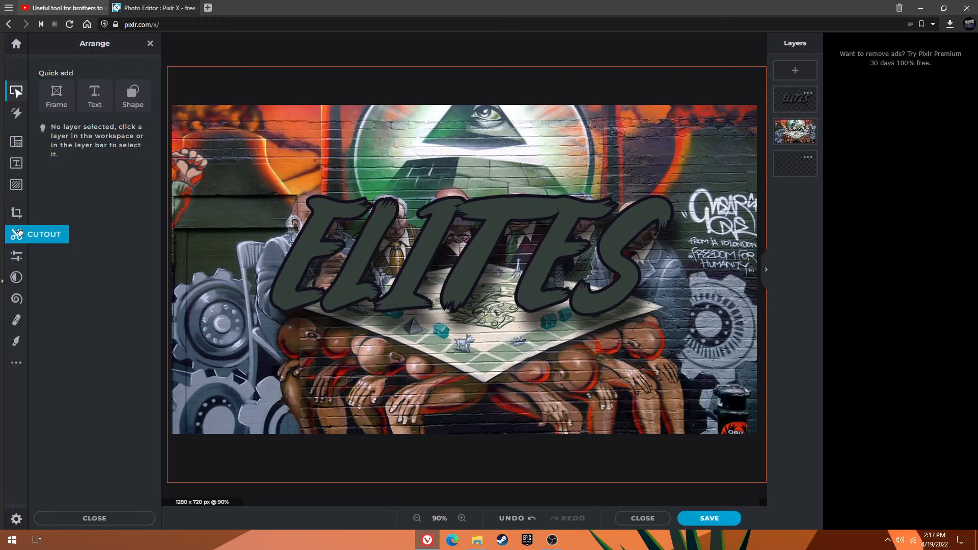
# Browse the element library, including its border and overlay collections, for something to add to the thumbnail.
pyautogui.click(15, 185)
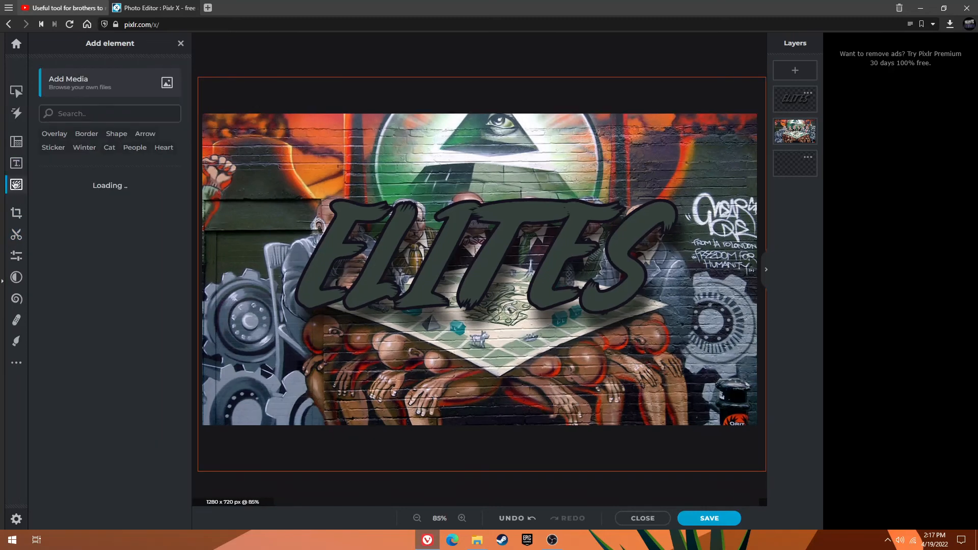
pyautogui.scroll(-20, 91, 240)
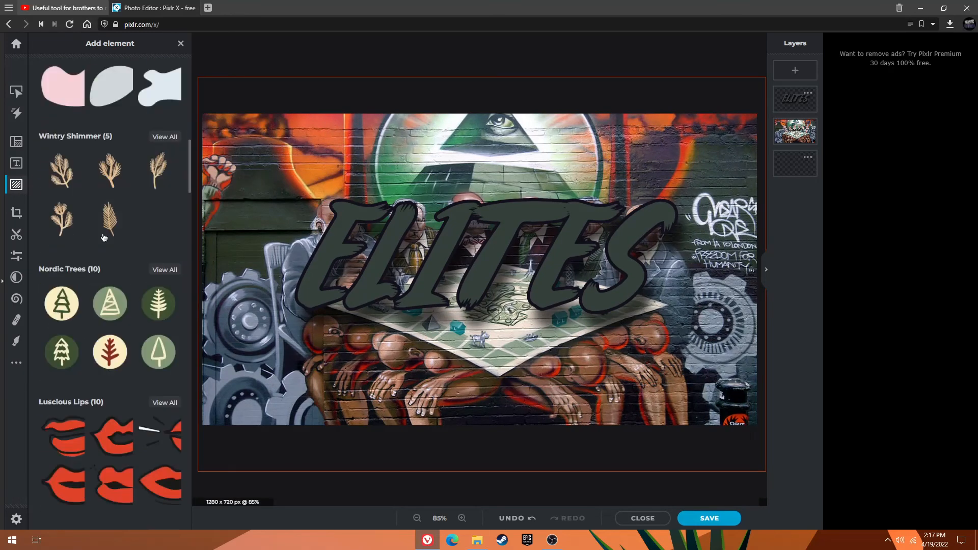
pyautogui.scroll(20, 105, 269)
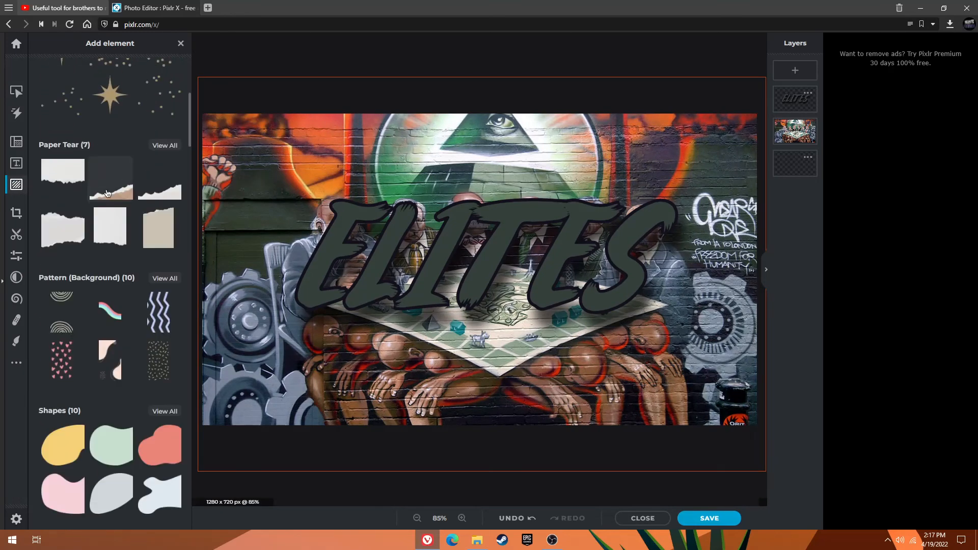
pyautogui.click(85, 134)
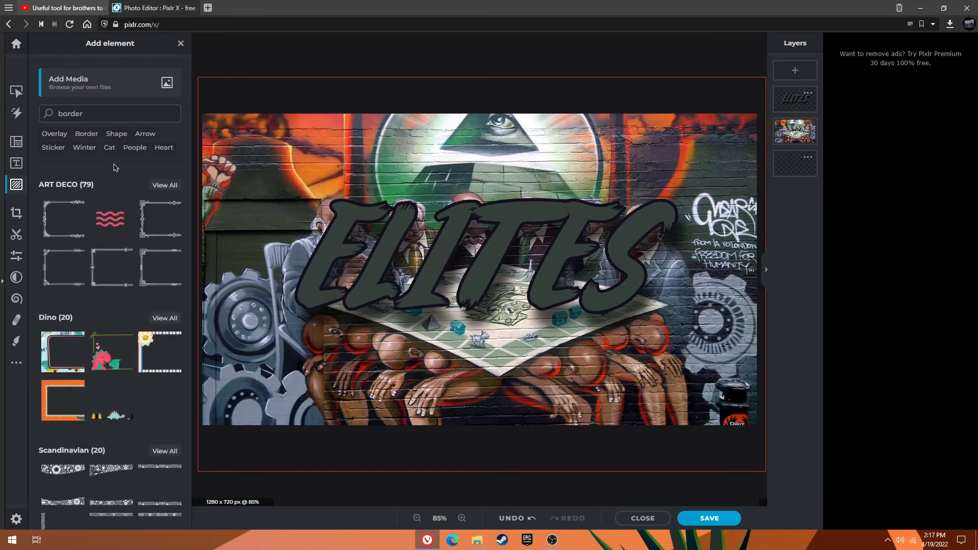
pyautogui.click(62, 135)
pyautogui.scroll(-10, 99, 276)
pyautogui.scroll(-20, 98, 277)
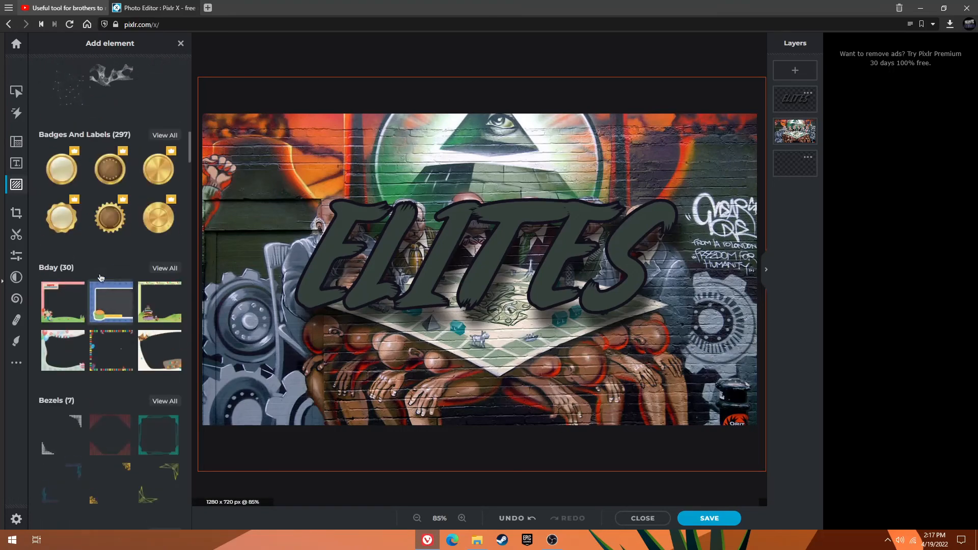
pyautogui.click(16, 185)
pyautogui.click(16, 187)
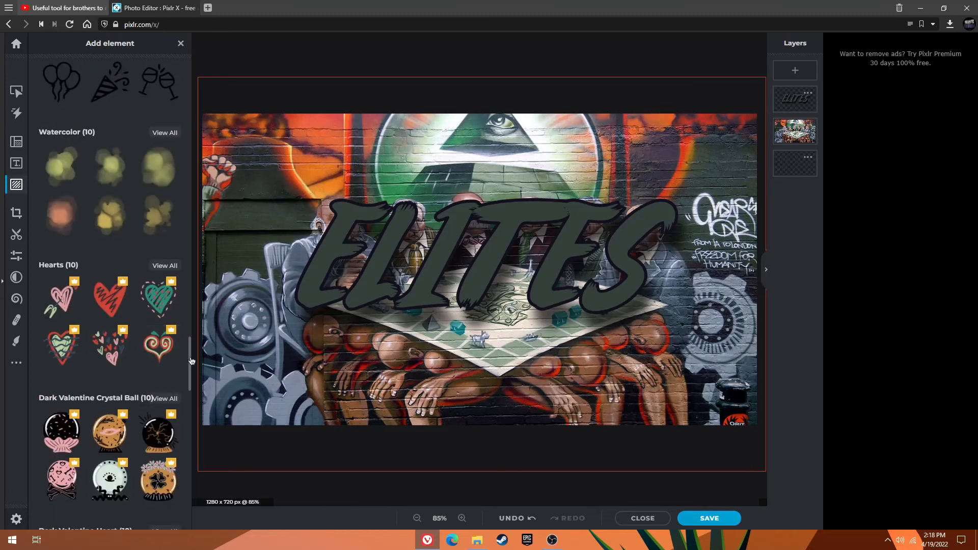
pyautogui.moveTo(189, 361); pyautogui.dragTo(198, 154)
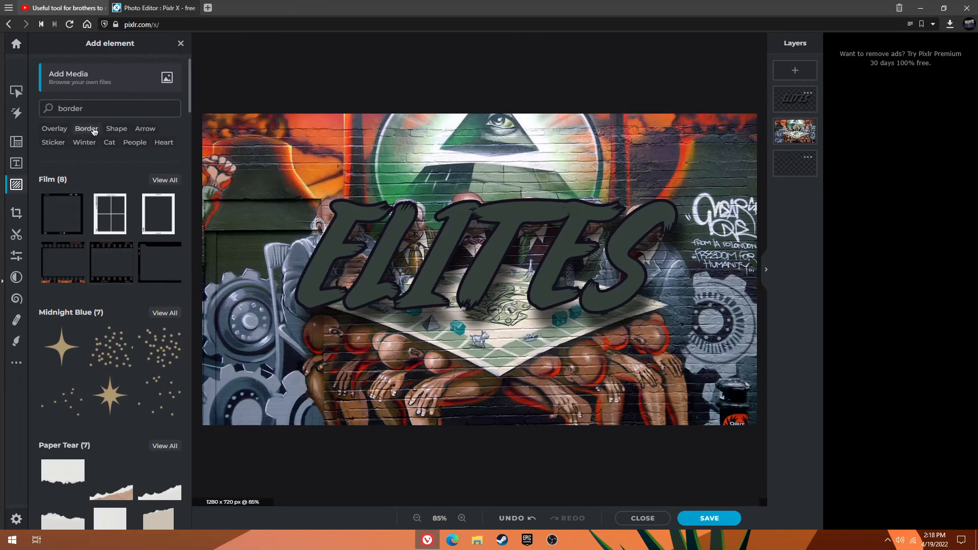
# Look through the overlay elements and try the second Weather overlay.
pyautogui.click(50, 130)
pyautogui.scroll(-10, 92, 305)
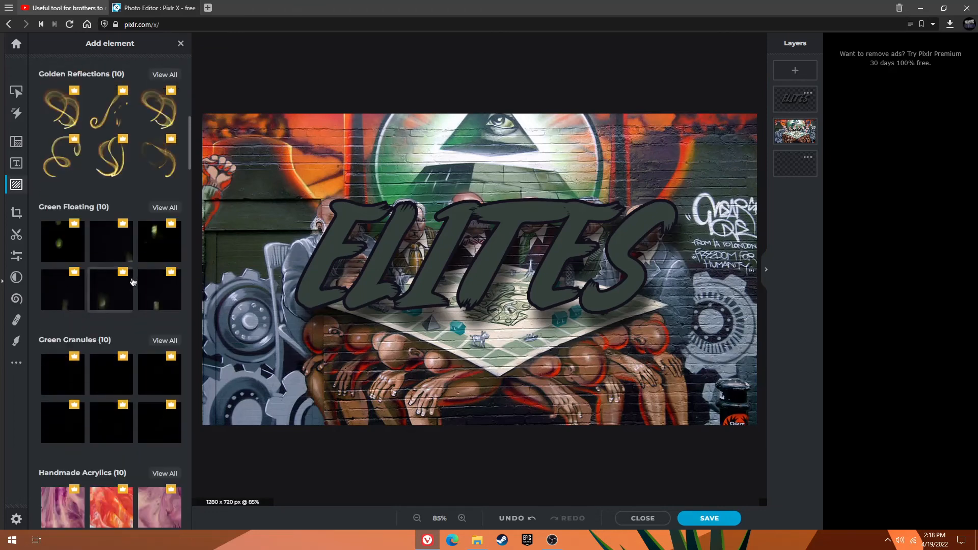
pyautogui.scroll(-20, 91, 304)
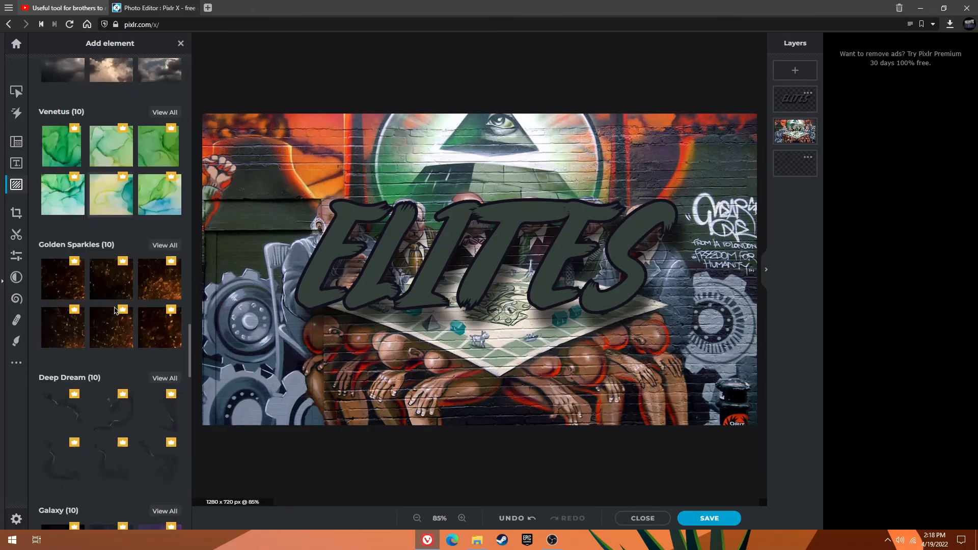
pyautogui.scroll(-8, 116, 314)
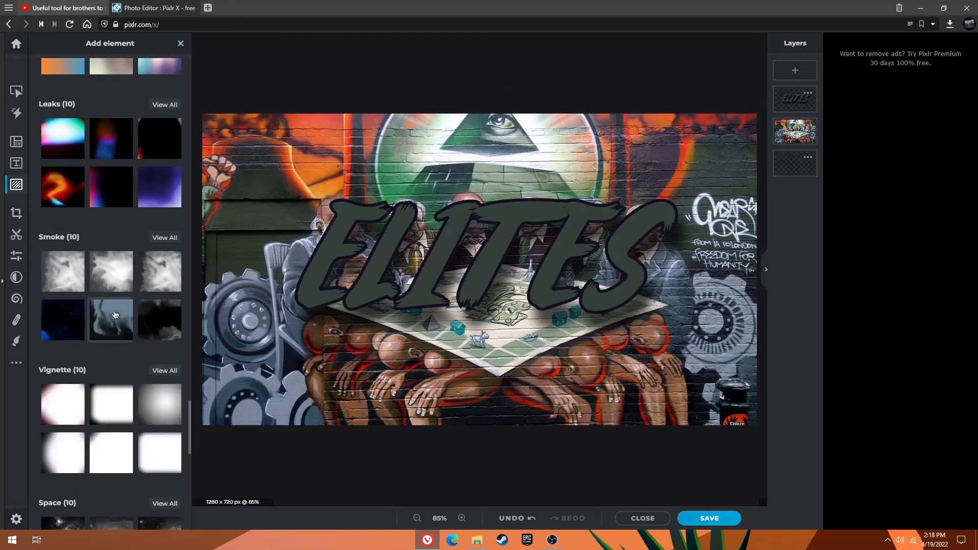
pyautogui.scroll(-8, 117, 275)
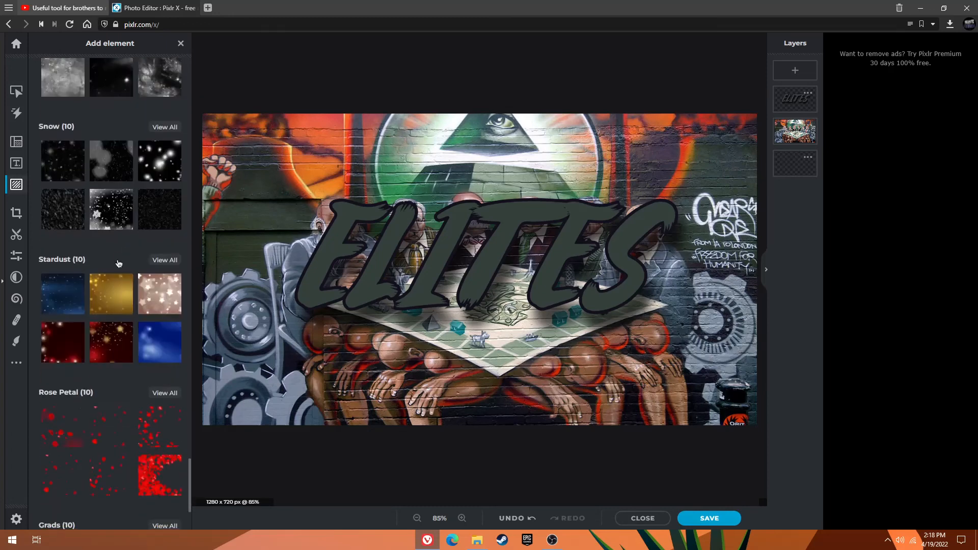
pyautogui.scroll(-6, 112, 327)
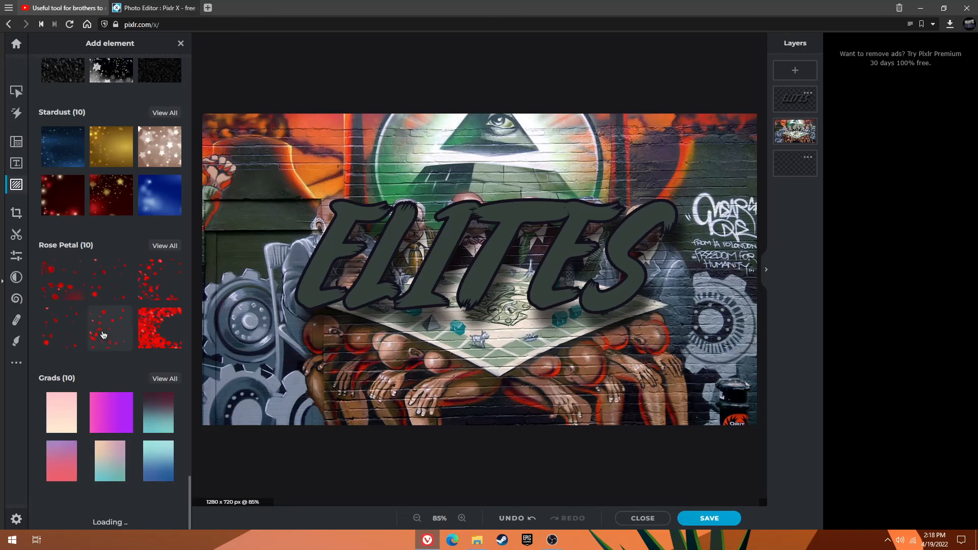
pyautogui.scroll(-4, 112, 326)
pyautogui.scroll(2, 171, 233)
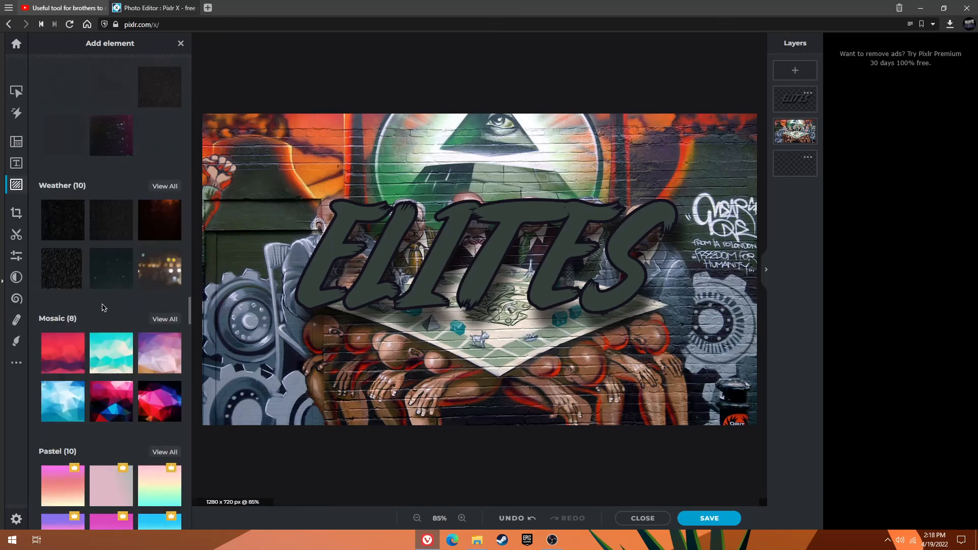
pyautogui.click(113, 223)
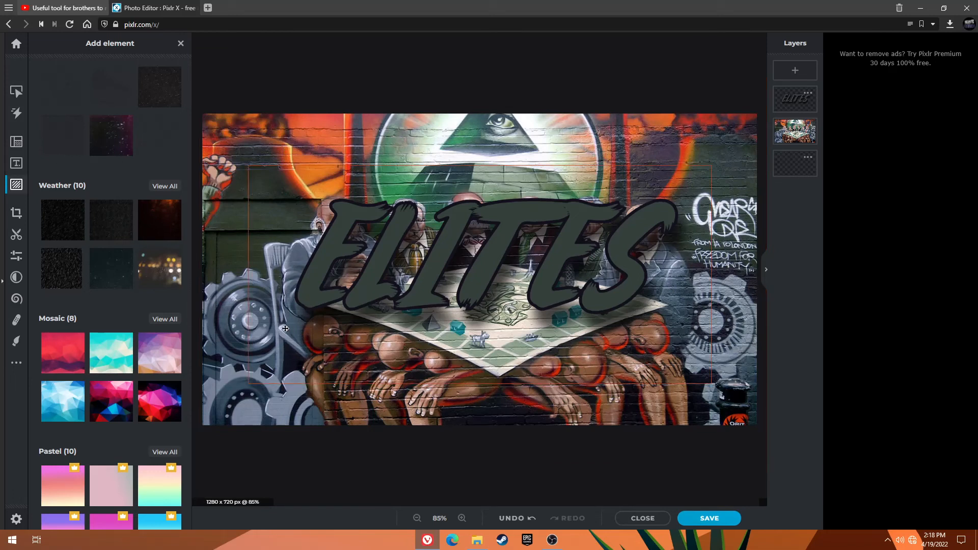
# Nudge the ELITES title slightly up and to the right, and delete the empty layer.
pyautogui.moveTo(794, 163); pyautogui.dragTo(792, 96)
pyautogui.moveTo(290, 328); pyautogui.dragTo(298, 325)
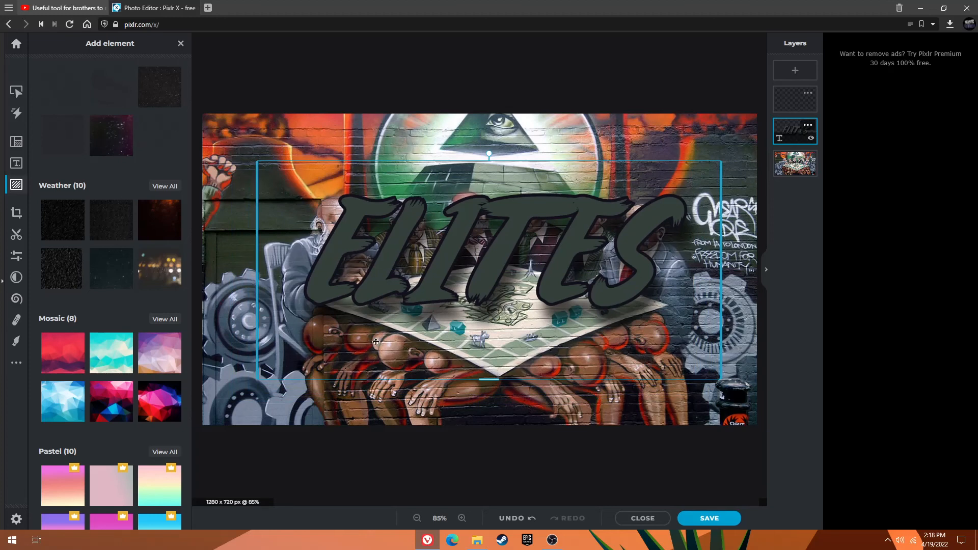
pyautogui.click(792, 97)
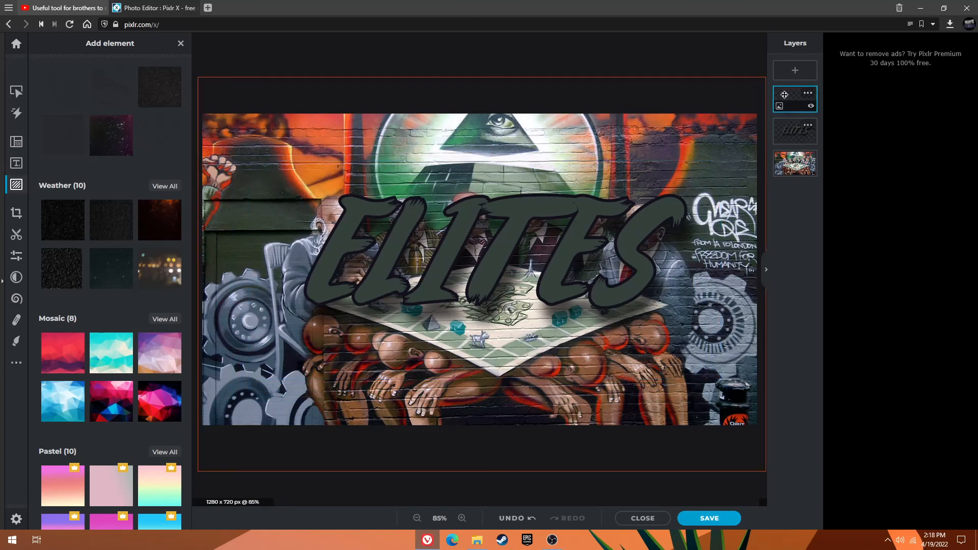
pyautogui.click(672, 141)
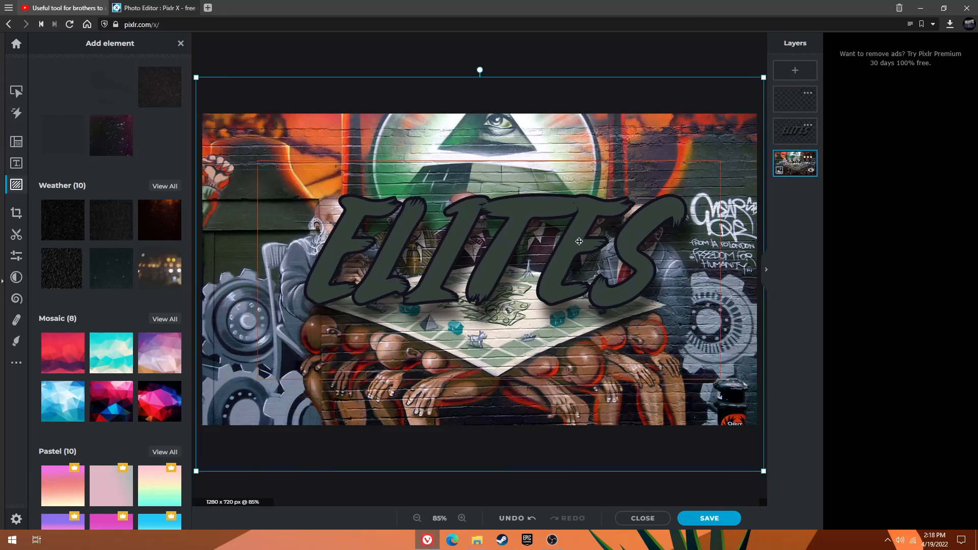
pyautogui.click(784, 104)
pyautogui.press('Delete')
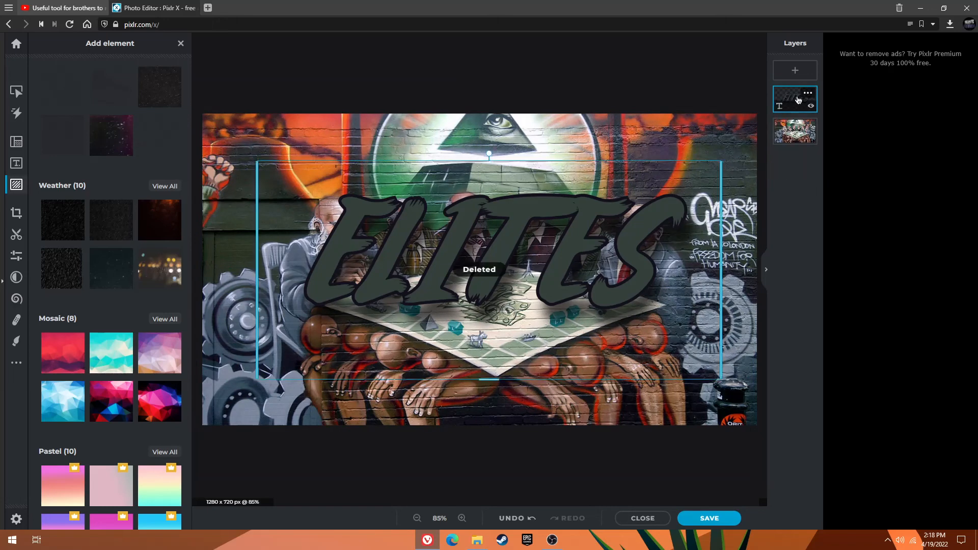
# Add the first Weather overlay, the rain, stretch it over the whole canvas and place its layer beneath the title.
pyautogui.scroll(-10, 127, 352)
pyautogui.scroll(-7, 127, 352)
pyautogui.scroll(15, 117, 331)
pyautogui.scroll(5, 111, 309)
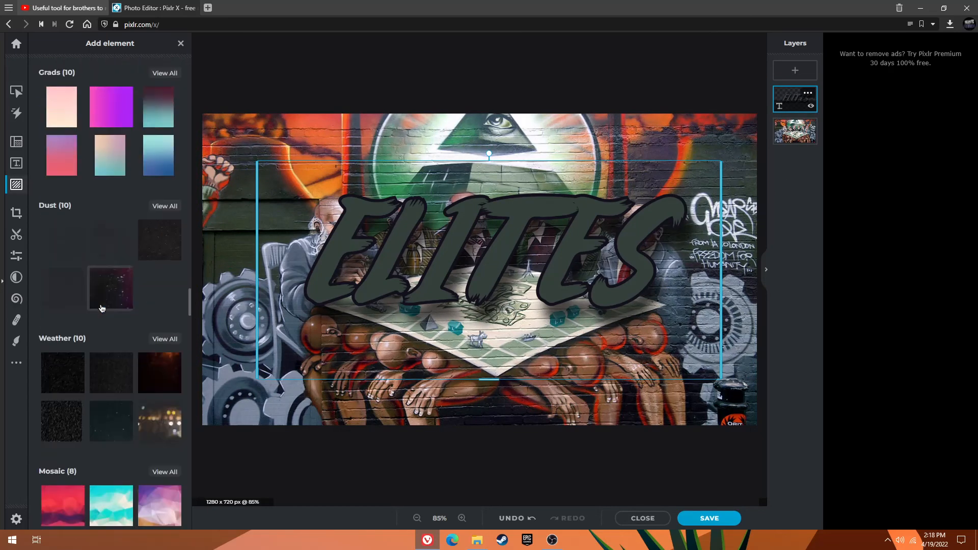
pyautogui.moveTo(65, 372); pyautogui.dragTo(218, 385)
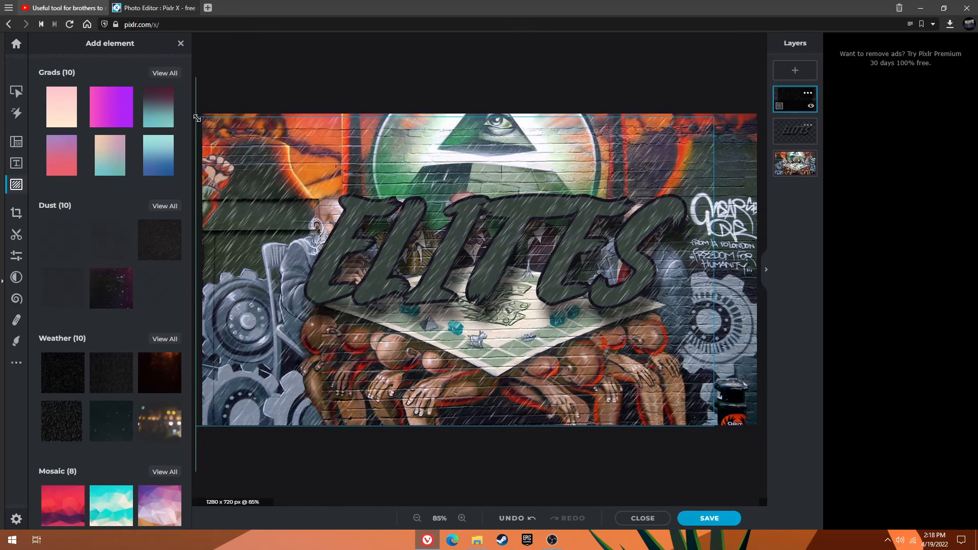
pyautogui.moveTo(244, 114); pyautogui.dragTo(201, 114)
pyautogui.moveTo(719, 117); pyautogui.dragTo(785, 143)
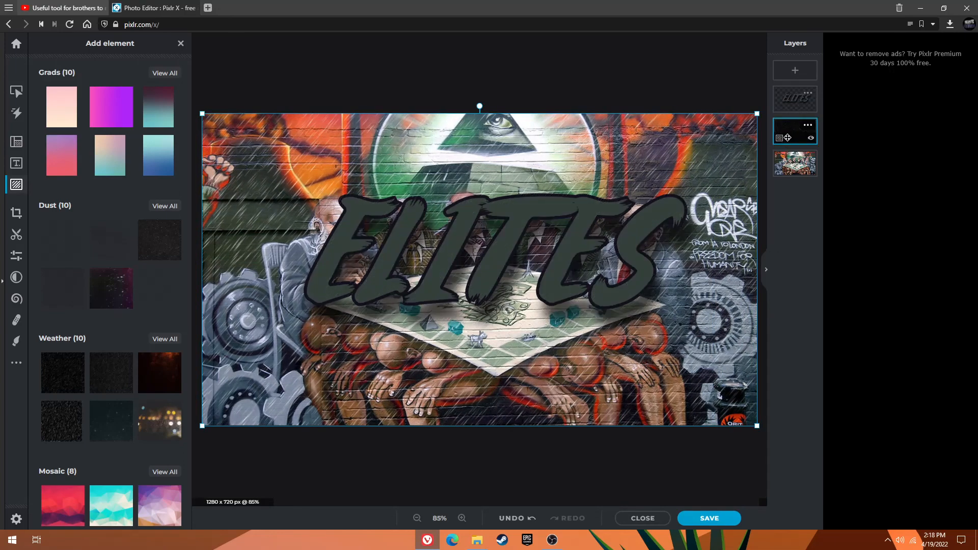
# Add the first Ink border from the border elements beneath the title and resize it to fit the canvas exactly.
pyautogui.scroll(-5, 85, 248)
pyautogui.click(16, 184)
pyautogui.click(16, 184)
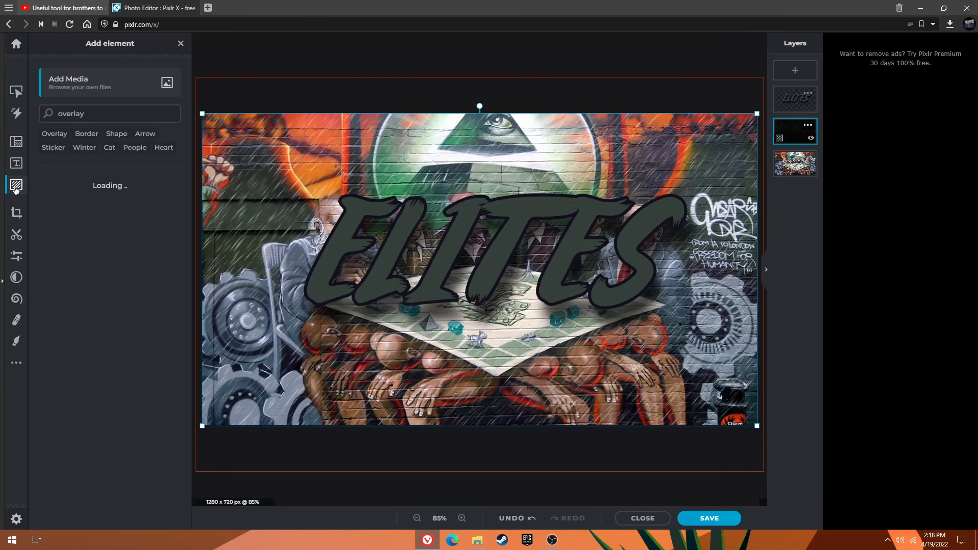
pyautogui.click(86, 134)
pyautogui.scroll(-5, 89, 270)
pyautogui.scroll(-20, 89, 270)
pyautogui.scroll(-15, 82, 328)
pyautogui.scroll(-20, 86, 329)
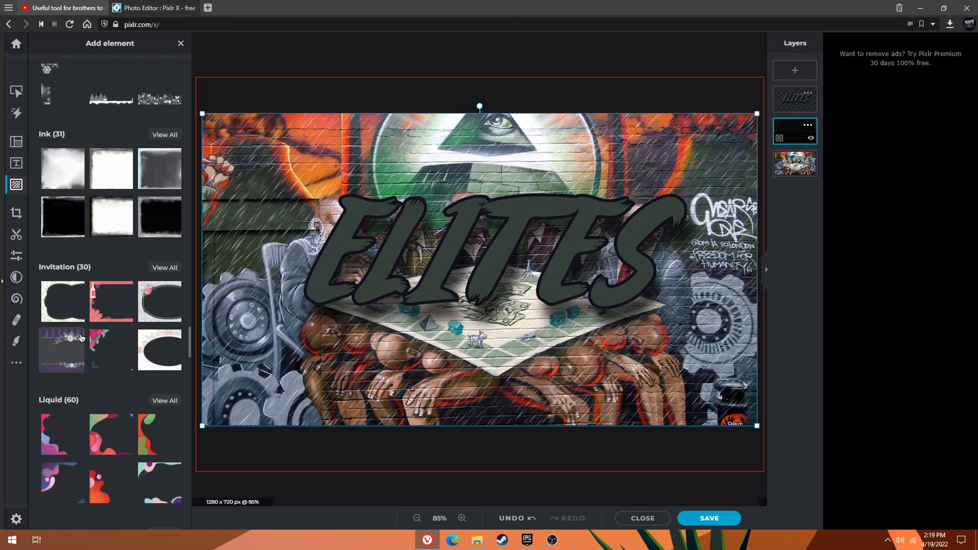
pyautogui.scroll(-6, 82, 338)
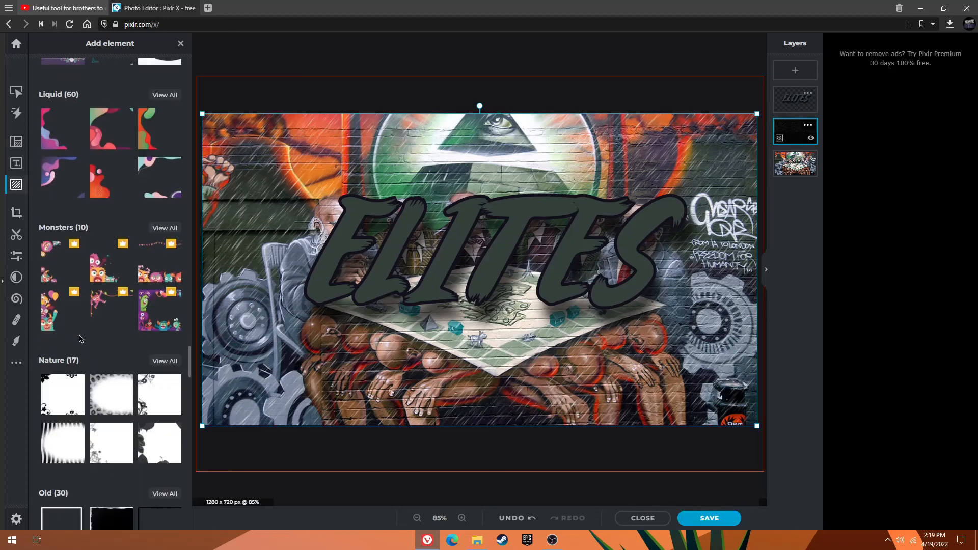
pyautogui.scroll(5, 167, 153)
pyautogui.scroll(2, 167, 153)
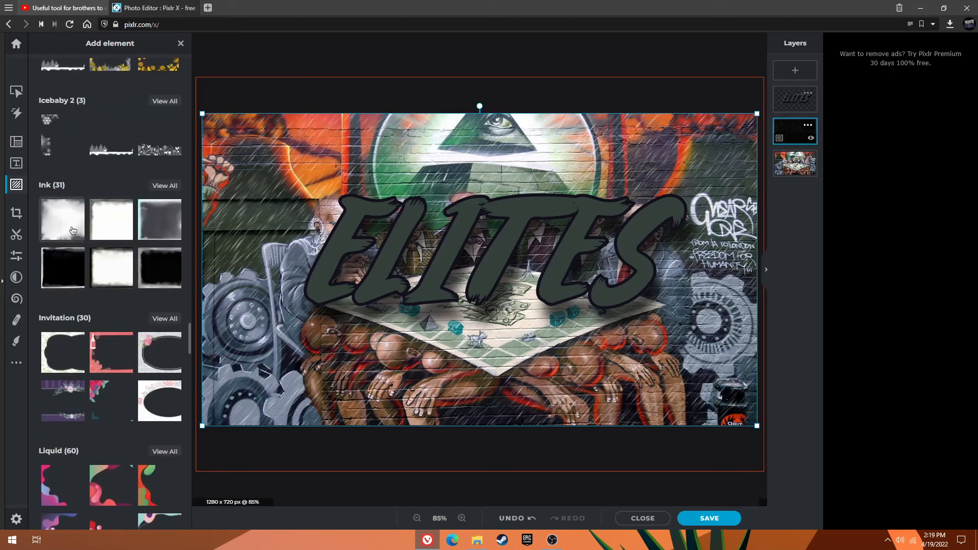
pyautogui.click(70, 225)
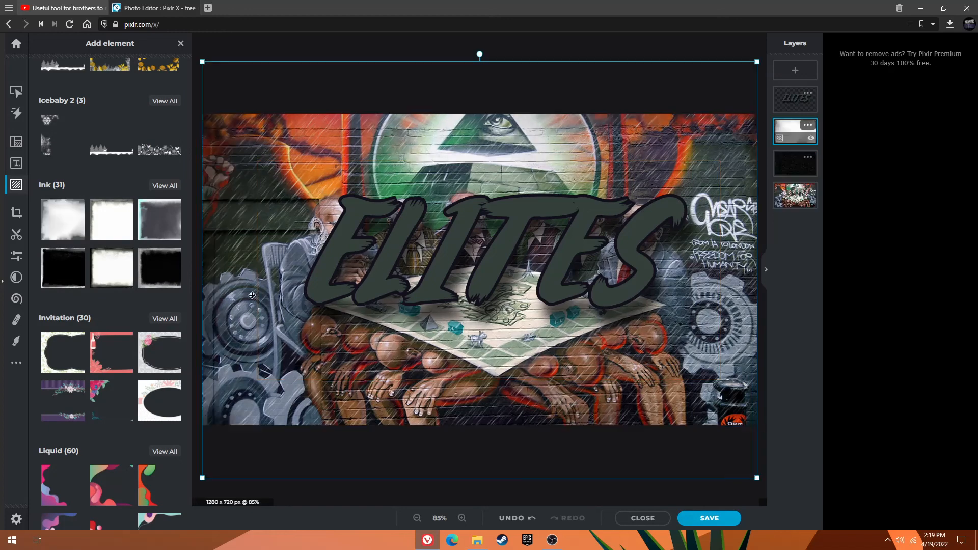
pyautogui.moveTo(201, 63)
pyautogui.mouseDown()
pyautogui.moveTo(245, 97)
pyautogui.moveTo(201, 116)
pyautogui.mouseUp()
pyautogui.moveTo(757, 478); pyautogui.dragTo(757, 426)
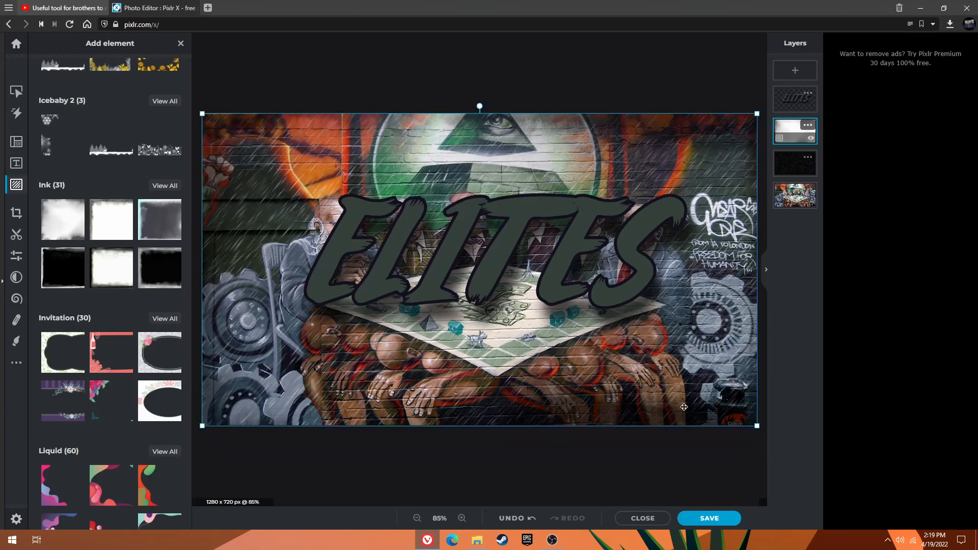
# Add the fifth Ink border as a dark frame, fit it to the canvas and clear the layer selection.
pyautogui.click(114, 267)
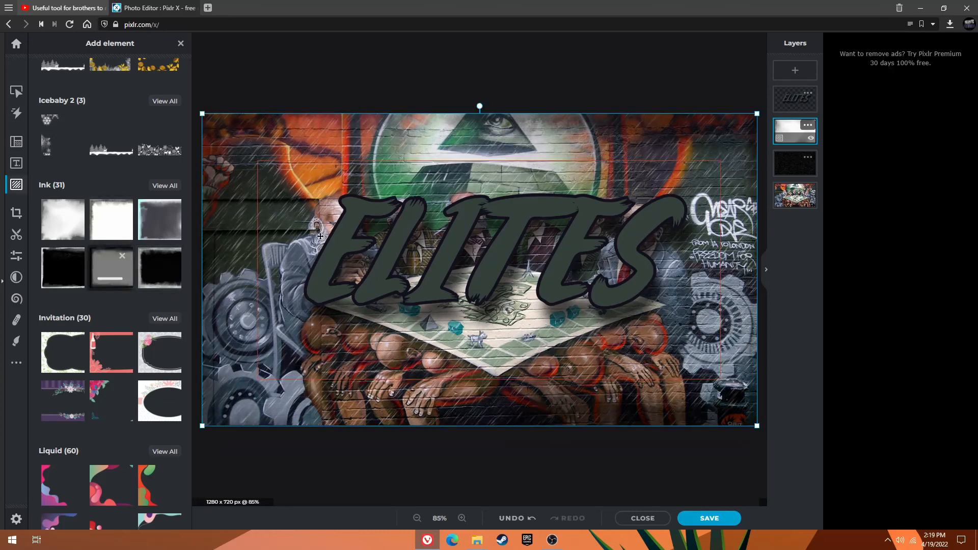
pyautogui.moveTo(202, 61); pyautogui.dragTo(198, 113)
pyautogui.moveTo(757, 476); pyautogui.dragTo(758, 426)
pyautogui.click(580, 448)
pyautogui.click(552, 492)
pyautogui.scroll(-3, 550, 316)
pyautogui.scroll(2, 525, 392)
pyautogui.scroll(2, 585, 80)
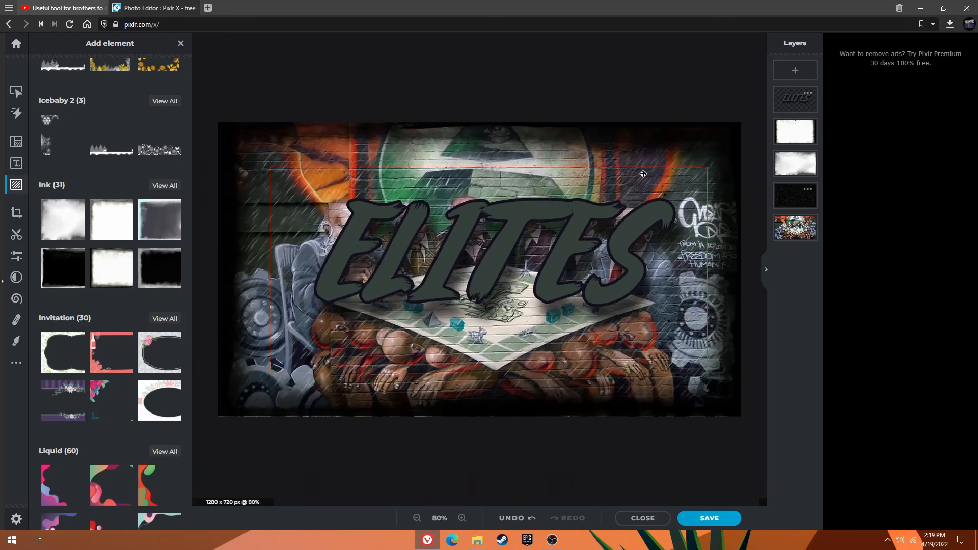
pyautogui.scroll(-4, 584, 79)
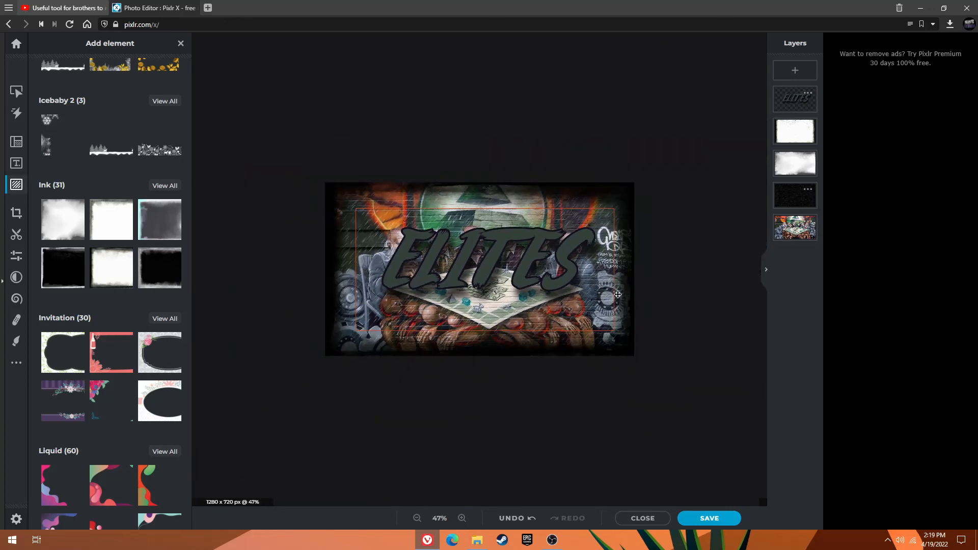
# Move the ELITES title slightly down and to the left, and clear the selection.
pyautogui.moveTo(490, 259); pyautogui.dragTo(486, 266)
pyautogui.click(669, 261)
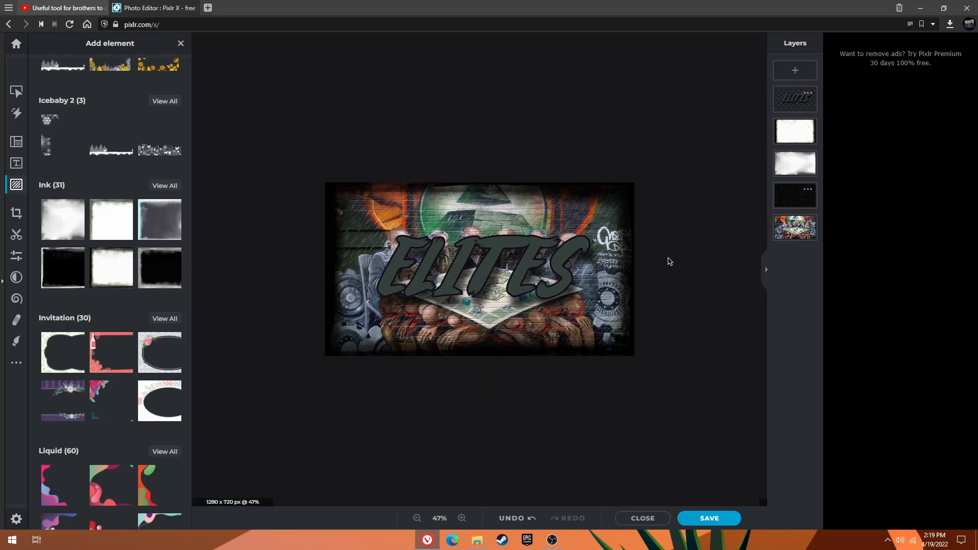
pyautogui.scroll(3, 662, 270)
pyautogui.scroll(-5, 638, 304)
pyautogui.scroll(3, 696, 245)
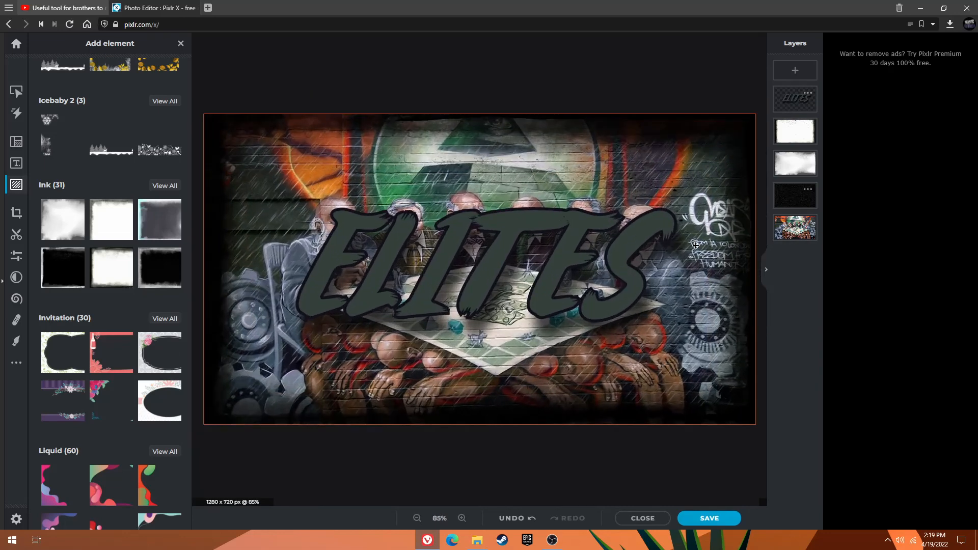
pyautogui.scroll(-1, 606, 308)
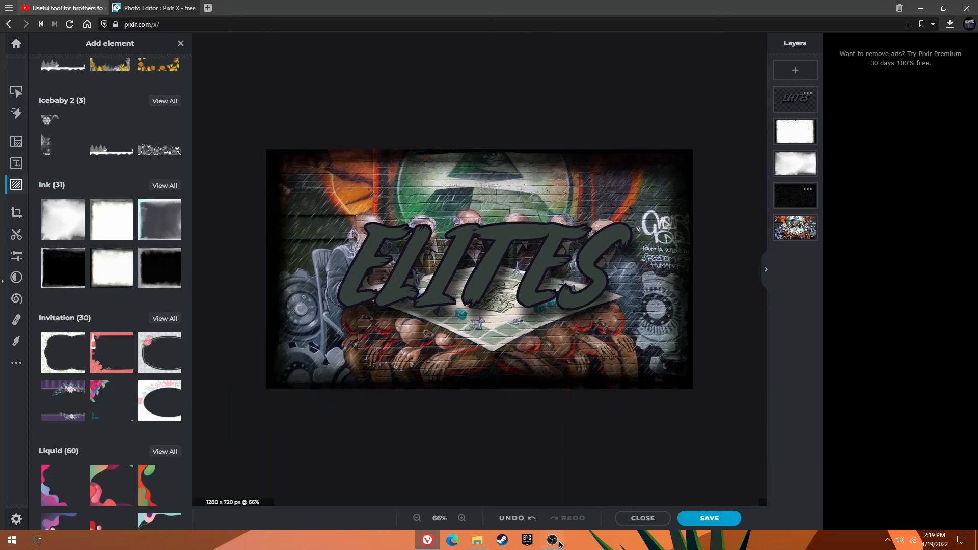
# Review the finished thumbnail at several zoom levels and check the running recording in OBS before returning to the editor.
pyautogui.click(559, 543)
pyautogui.click(469, 34)
pyautogui.scroll(-2, 540, 149)
pyautogui.scroll(2, 581, 218)
pyautogui.scroll(-1, 582, 217)
pyautogui.scroll(-1, 582, 218)
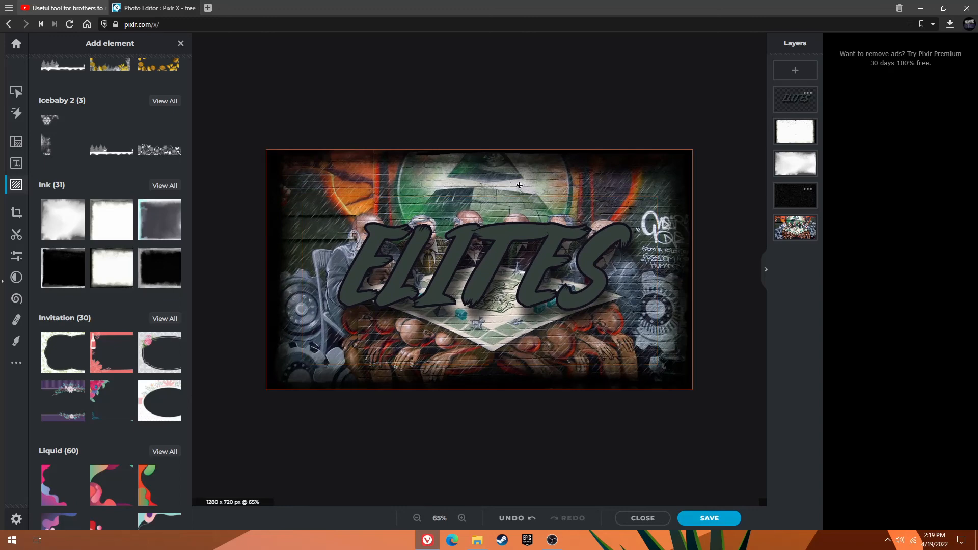
pyautogui.scroll(1, 516, 110)
pyautogui.scroll(1, 516, 111)
pyautogui.scroll(-2, 516, 109)
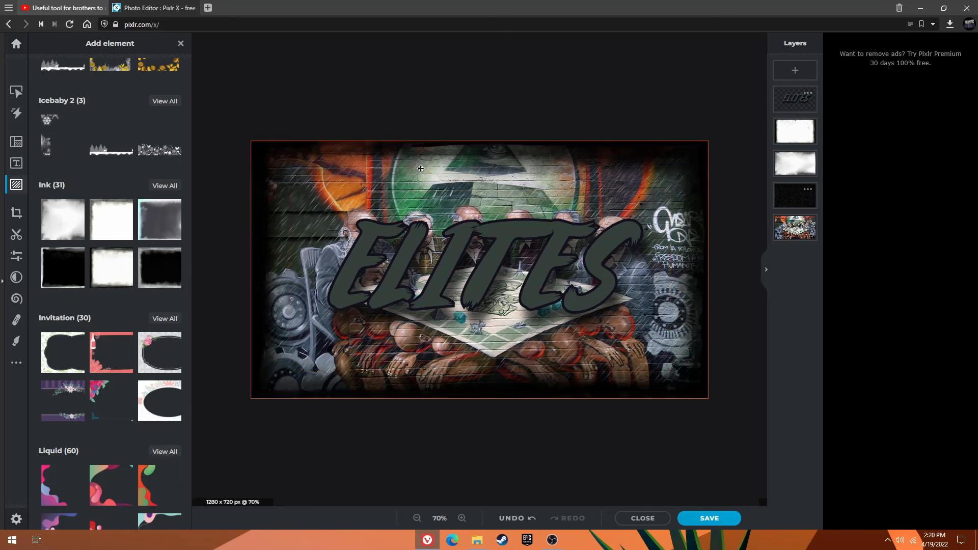
pyautogui.click(552, 539)
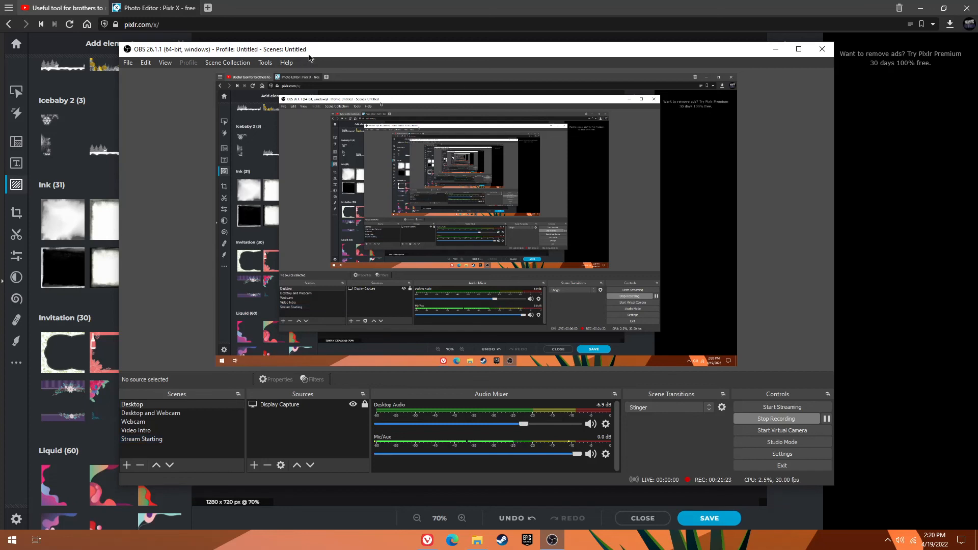
pyautogui.click(321, 14)
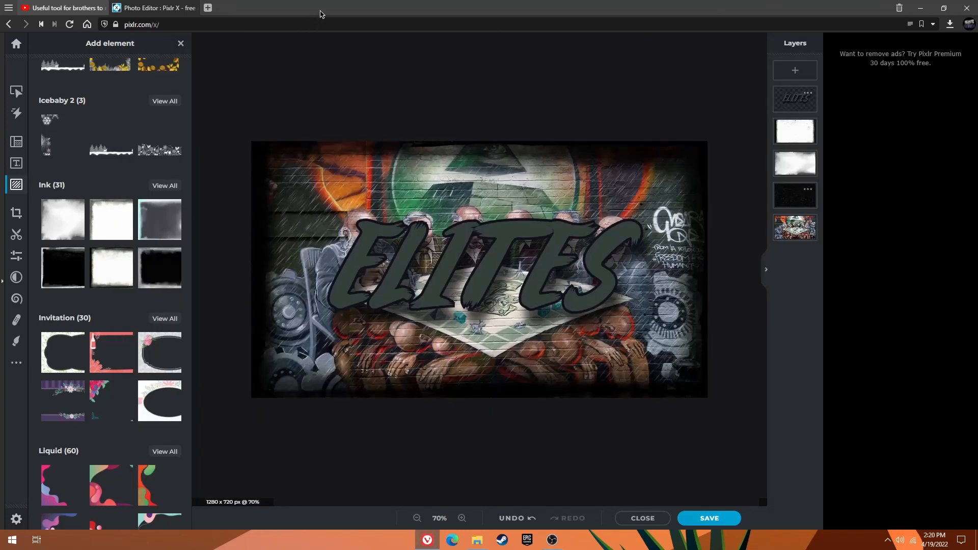